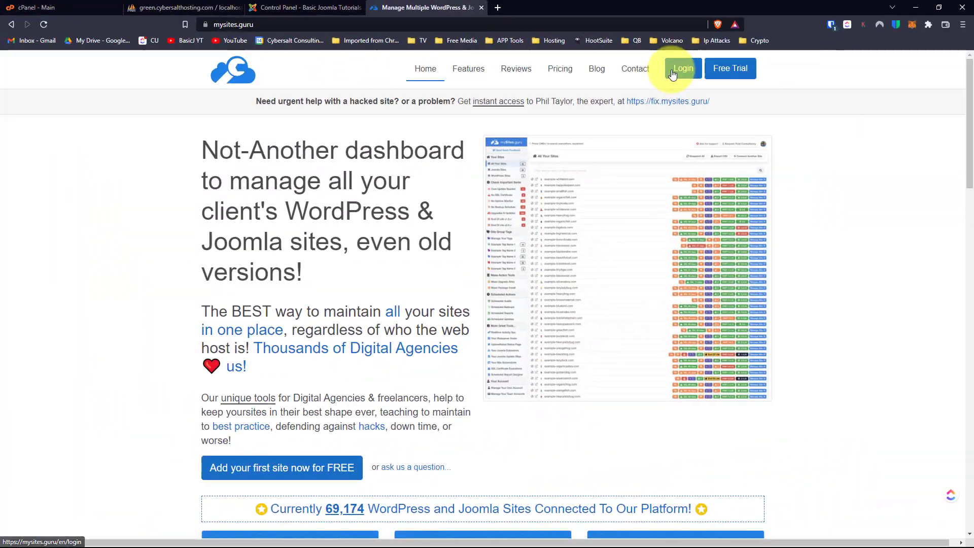
# Sign in to MySites.guru and scroll through the managed Joomla site's audit
pyautogui.click(673, 75)
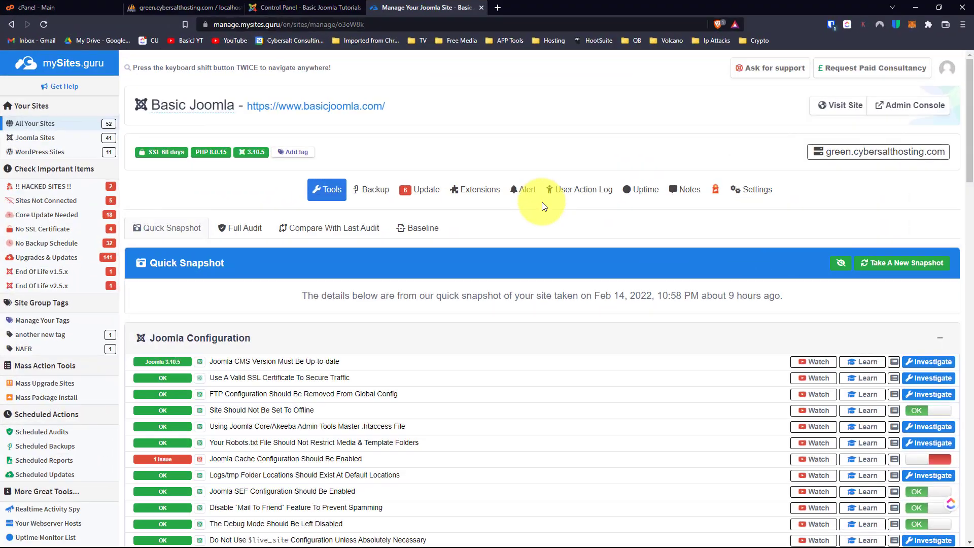
pyautogui.scroll(-3, 540, 198)
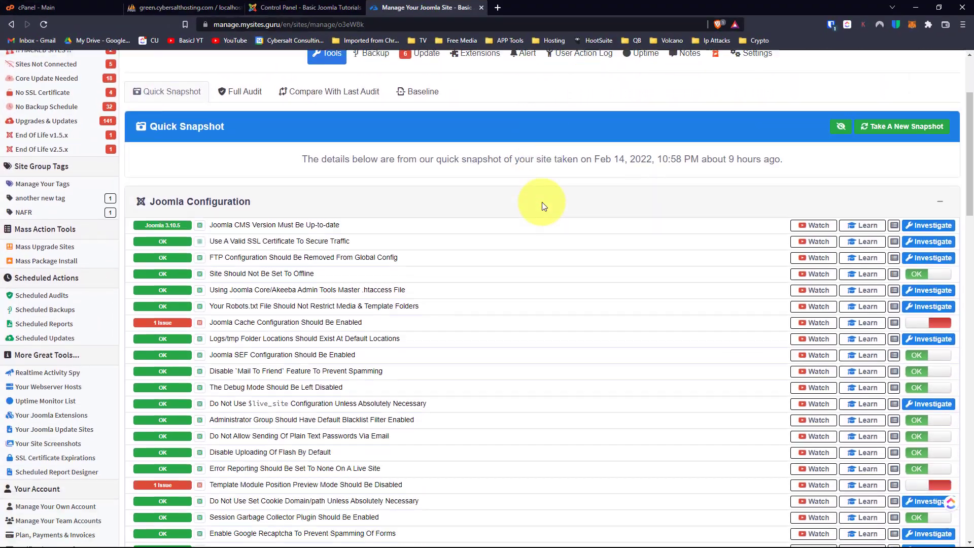
pyautogui.scroll(-8, 542, 202)
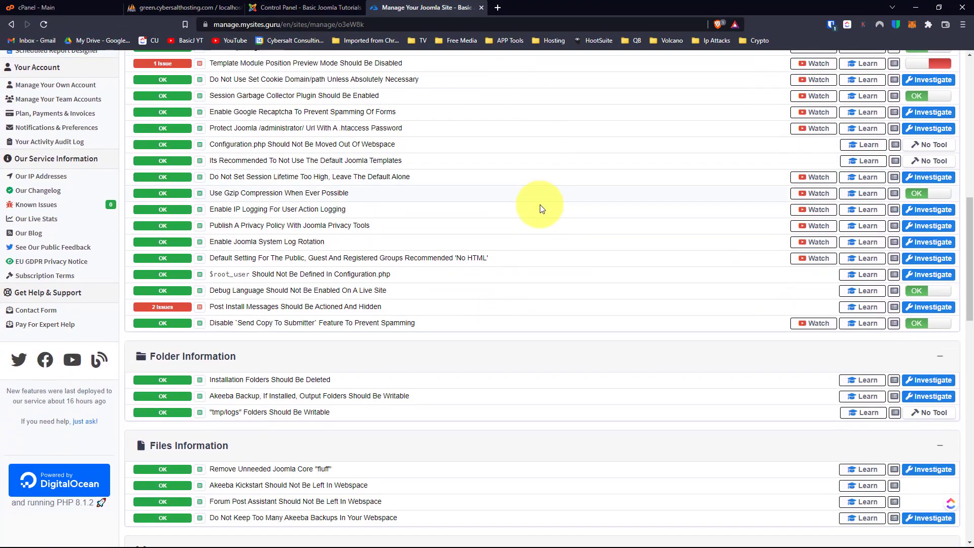
pyautogui.scroll(-8, 542, 208)
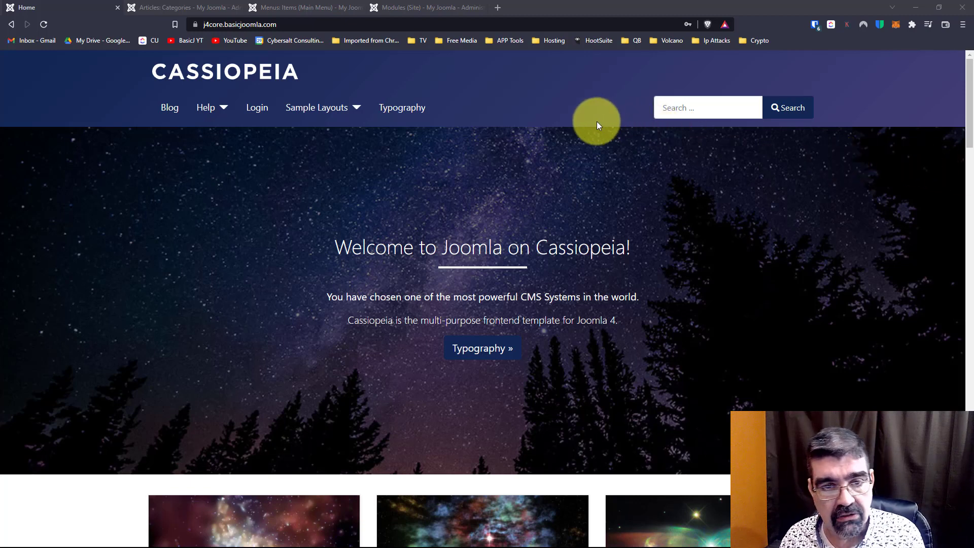
# Browse and reload the Cassiopeia front-end home page, then return to the admin Articles: Categories list
pyautogui.scroll(-8, 597, 121)
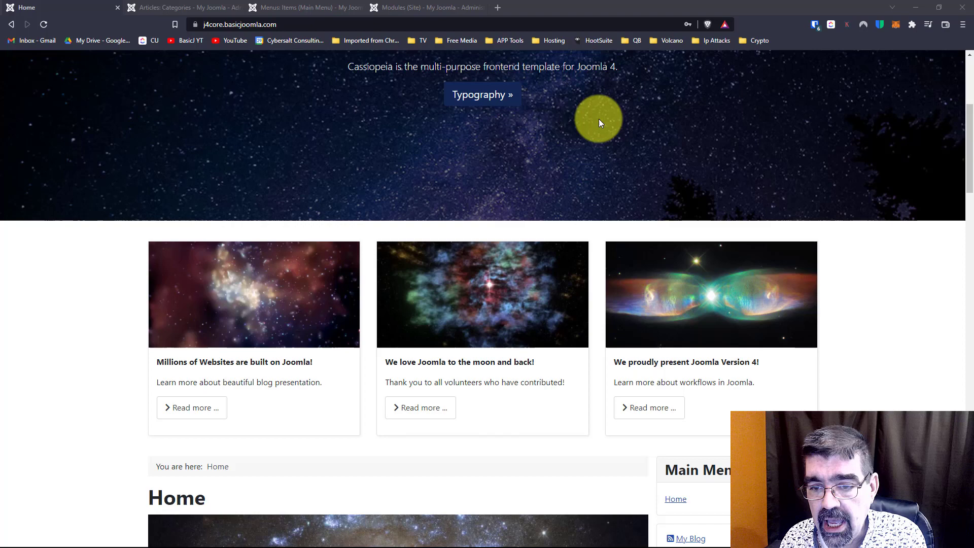
pyautogui.scroll(-2, 599, 117)
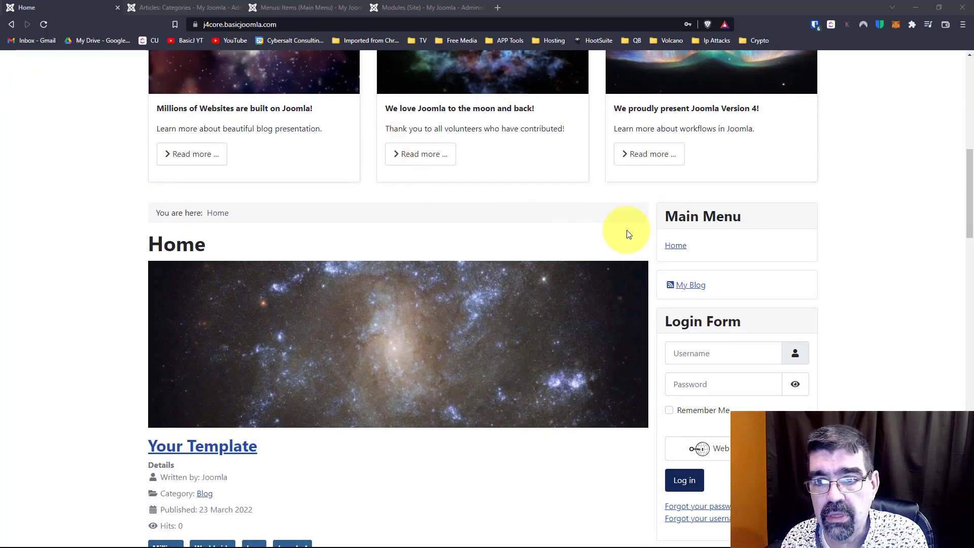
pyautogui.click(675, 245)
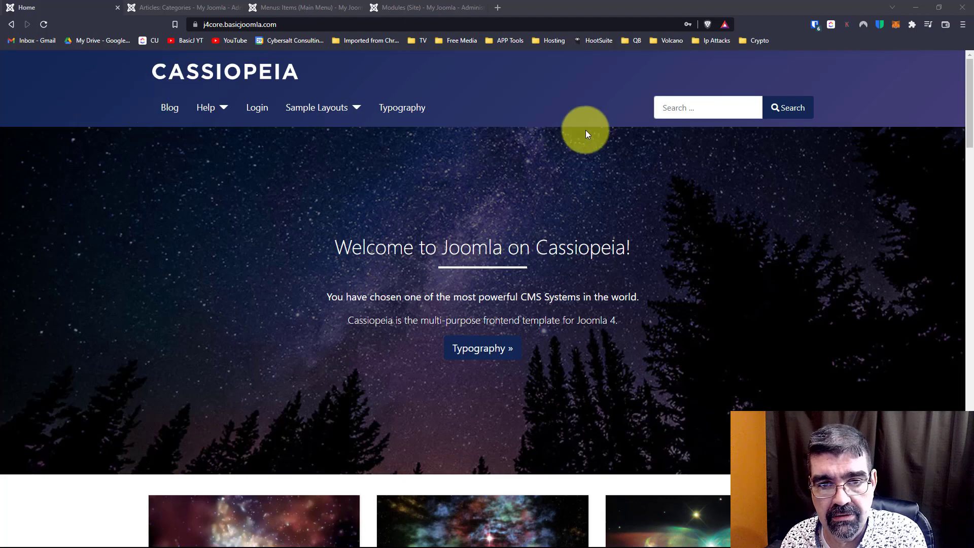
pyautogui.scroll(-10, 574, 141)
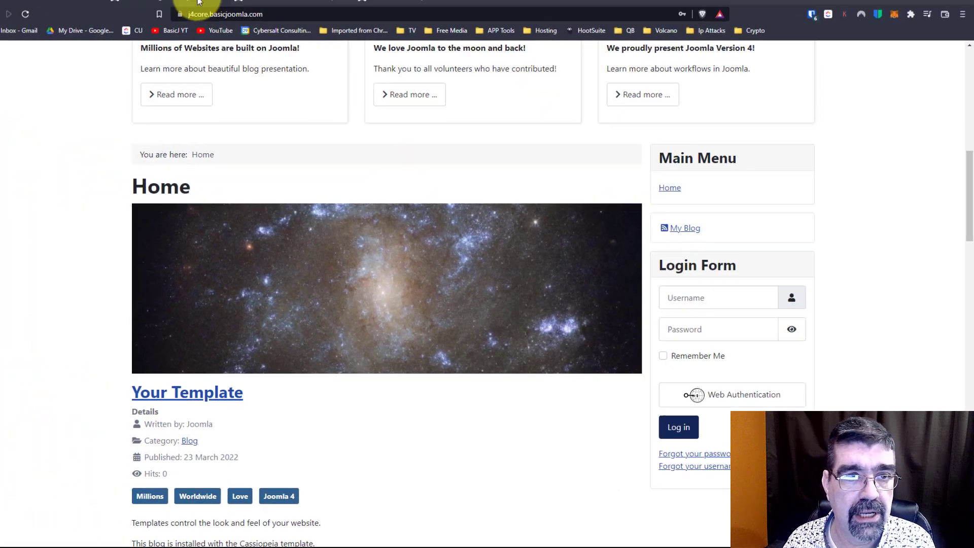
pyautogui.click(198, 7)
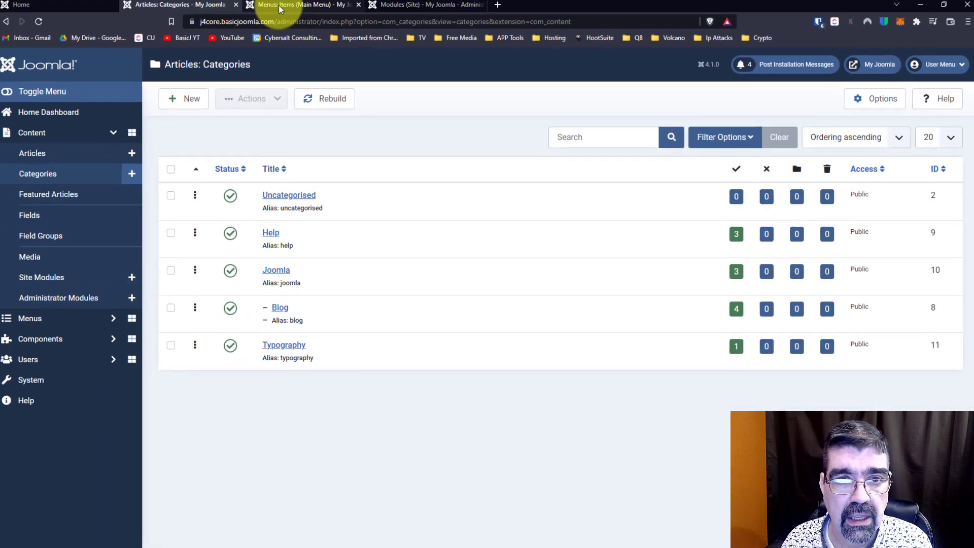
# Go to System > Menus > Main Menu and start a new Main Menu item
pyautogui.click(283, 7)
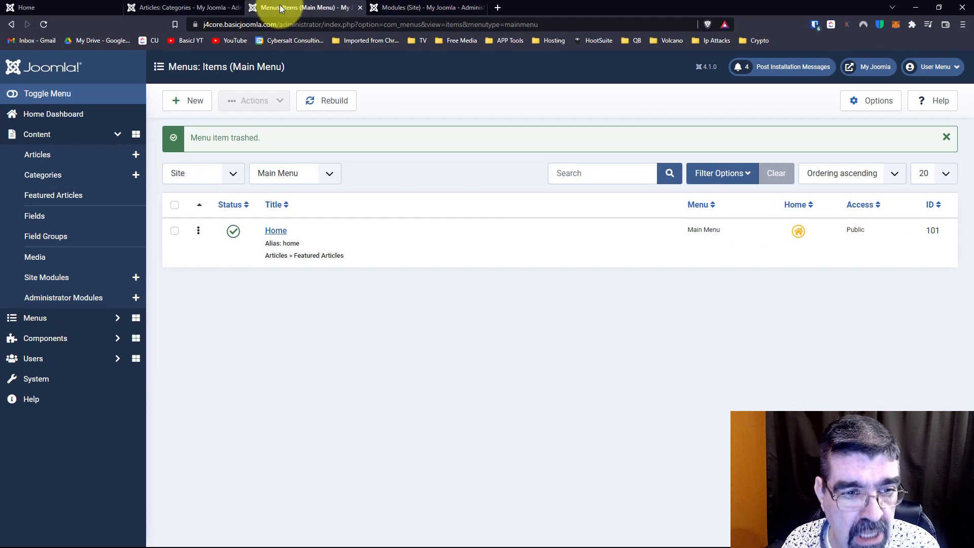
pyautogui.click(46, 380)
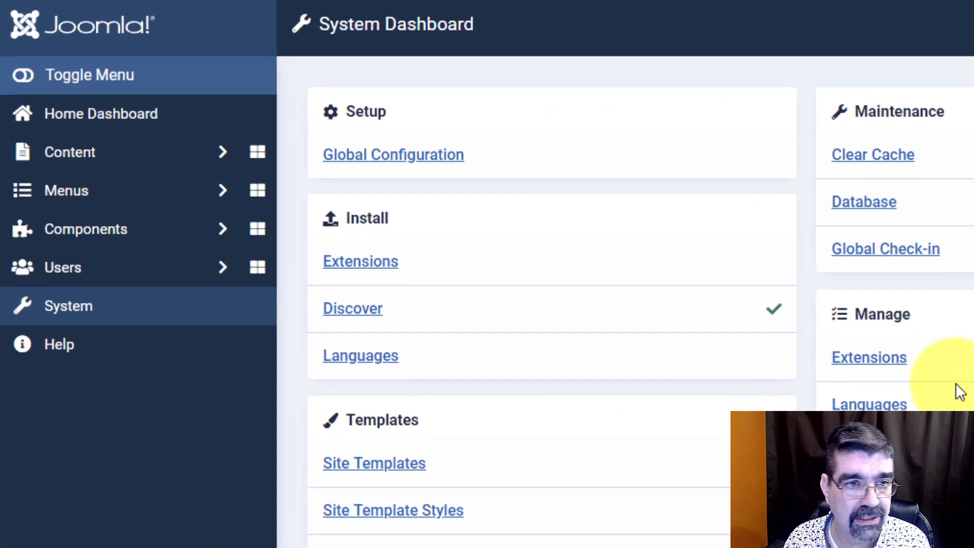
pyautogui.click(61, 195)
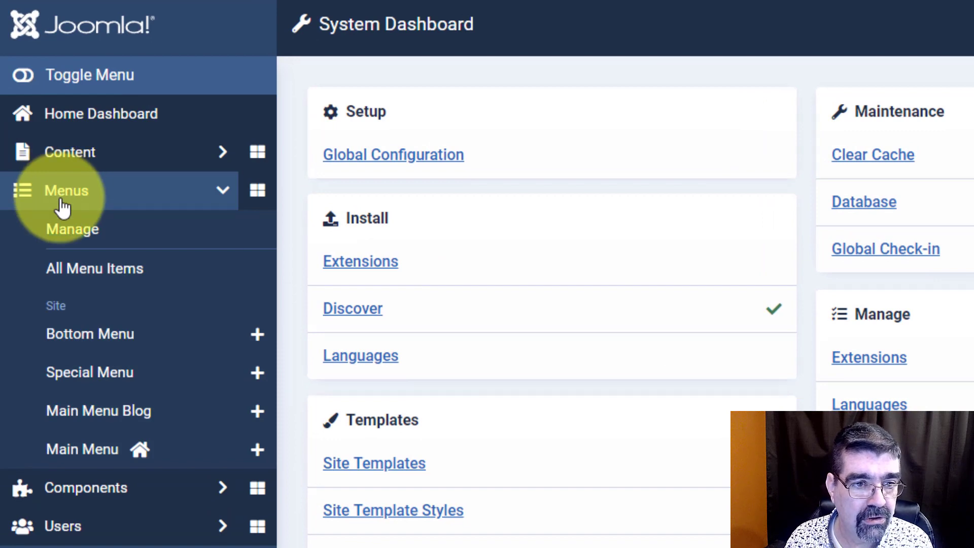
pyautogui.click(82, 454)
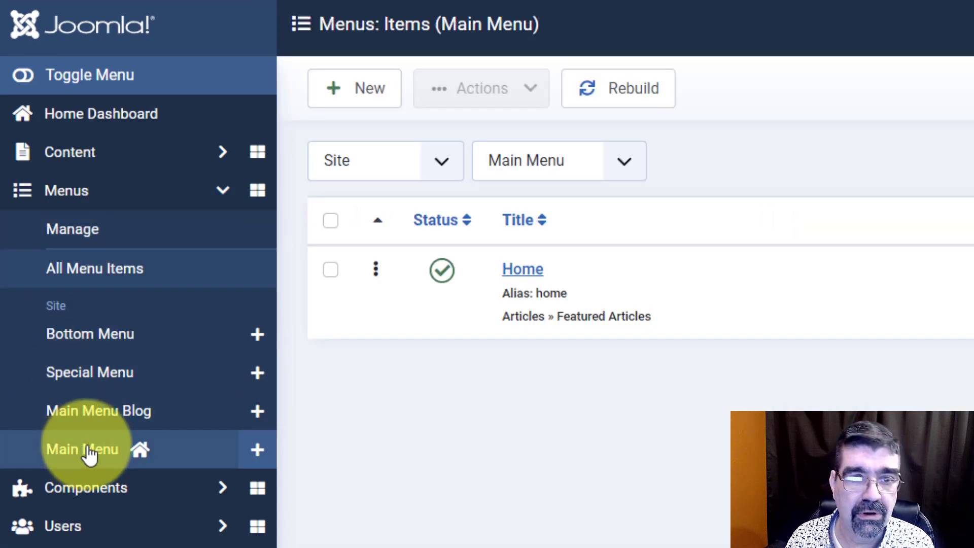
pyautogui.click(350, 105)
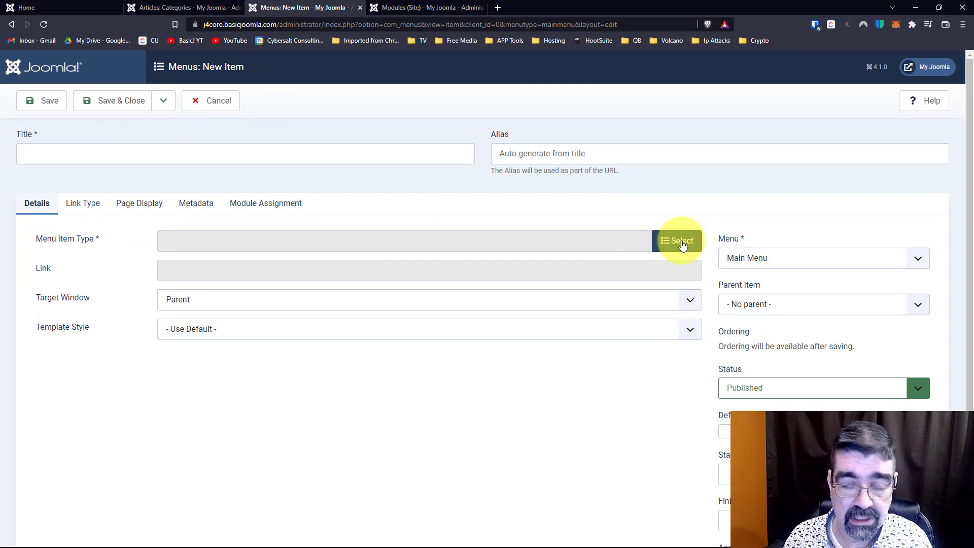
# Make the menu item an Articles Category Blog showing the Help category
pyautogui.click(683, 241)
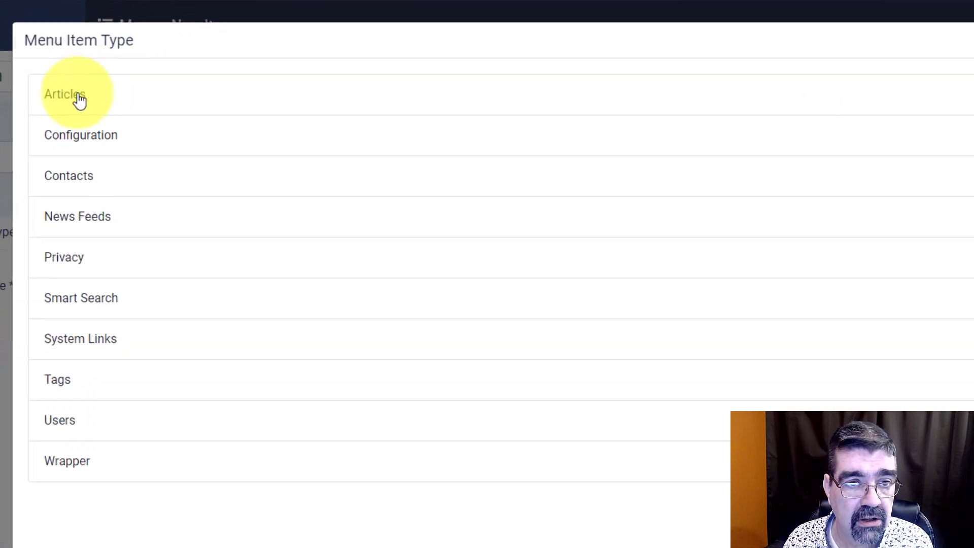
pyautogui.click(79, 99)
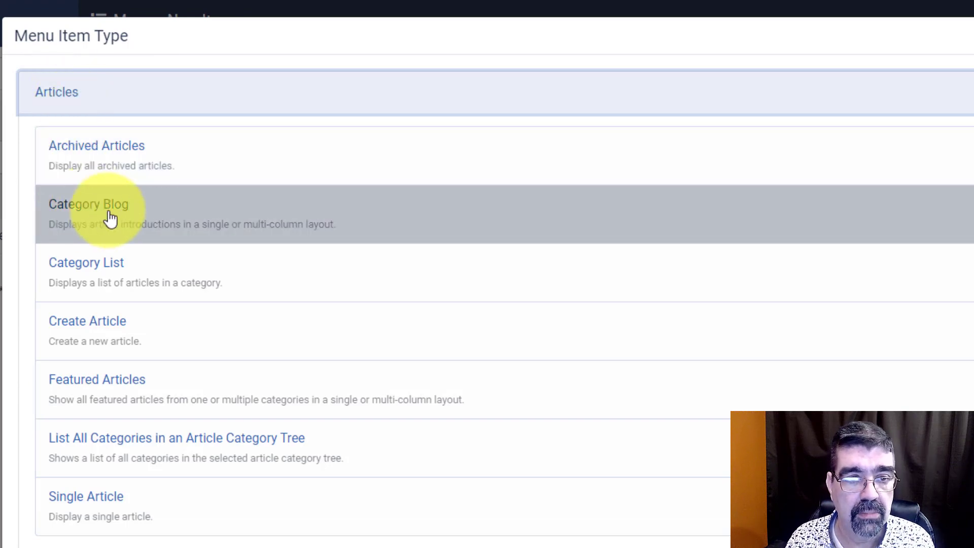
pyautogui.click(110, 219)
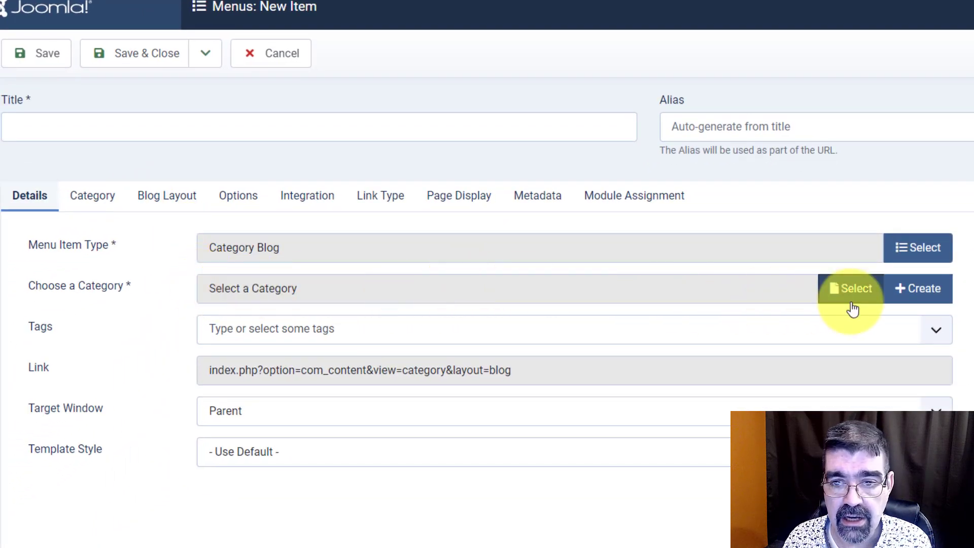
pyautogui.click(852, 305)
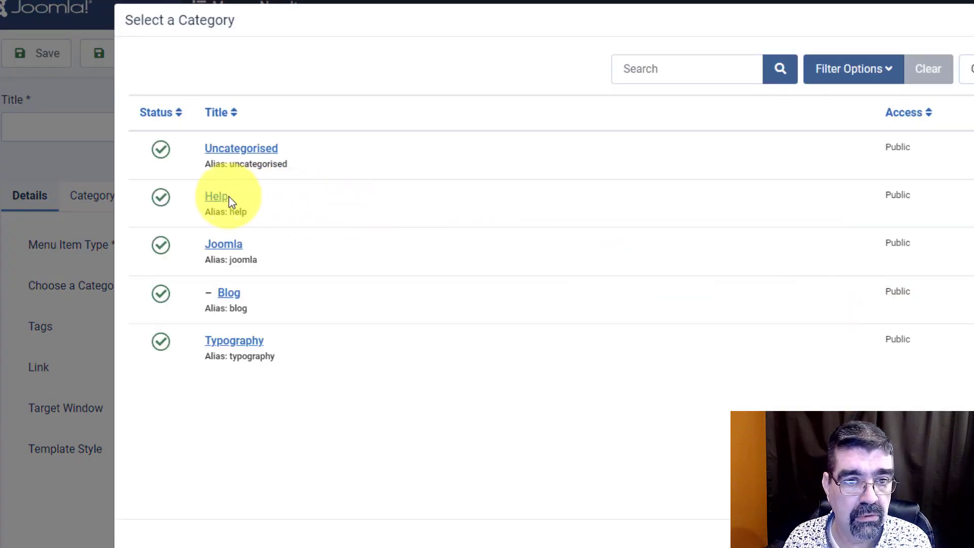
pyautogui.click(229, 197)
# Title the menu item 'Help Articles' and save it
pyautogui.click(168, 128)
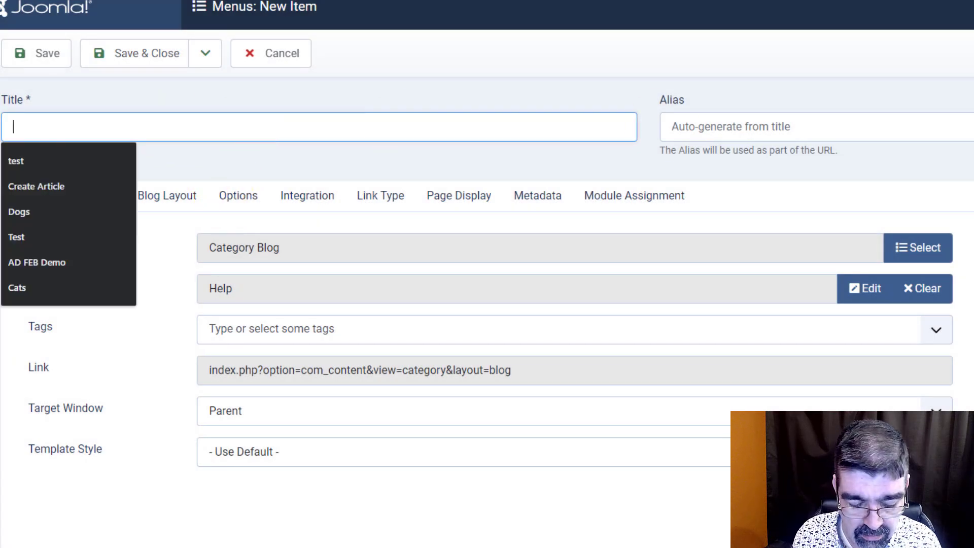
pyautogui.write('Help')
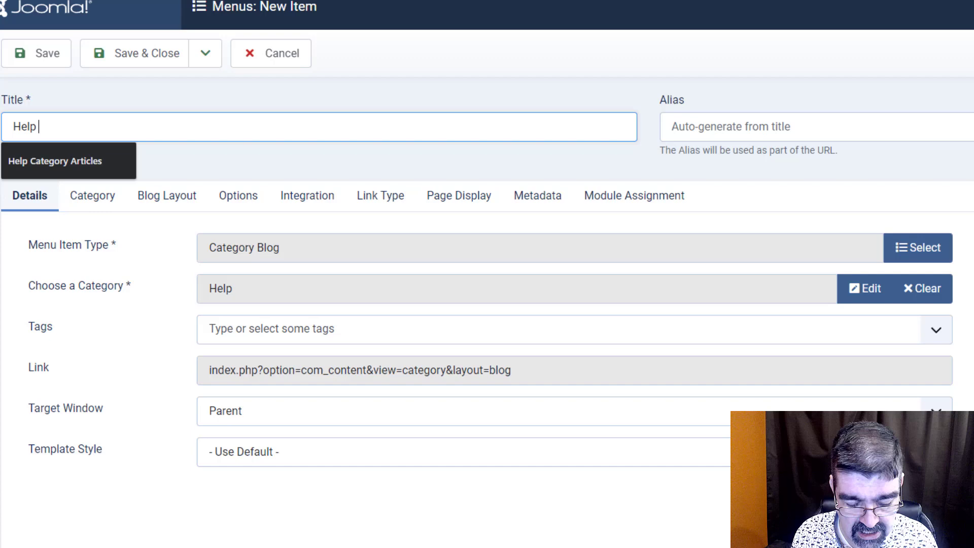
pyautogui.write(' AR')
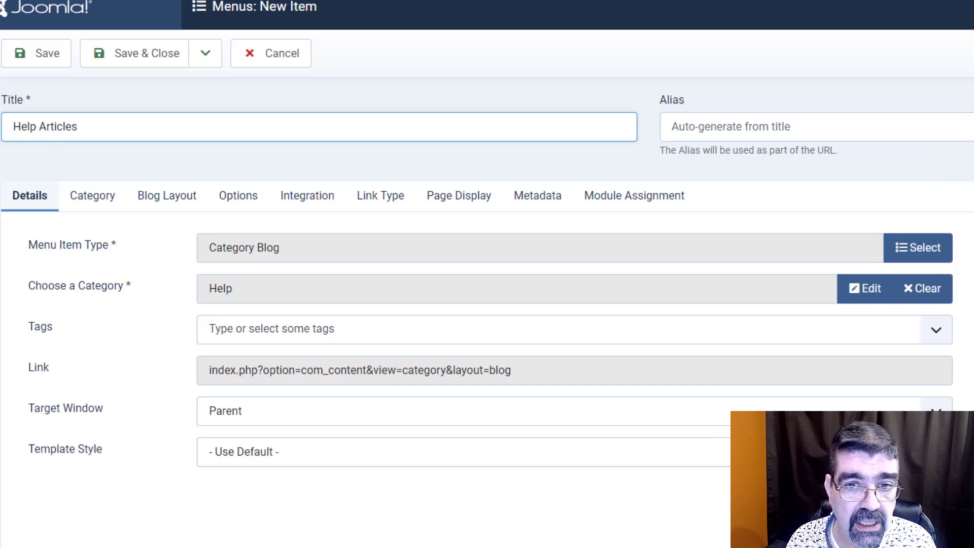
pyautogui.click(28, 51)
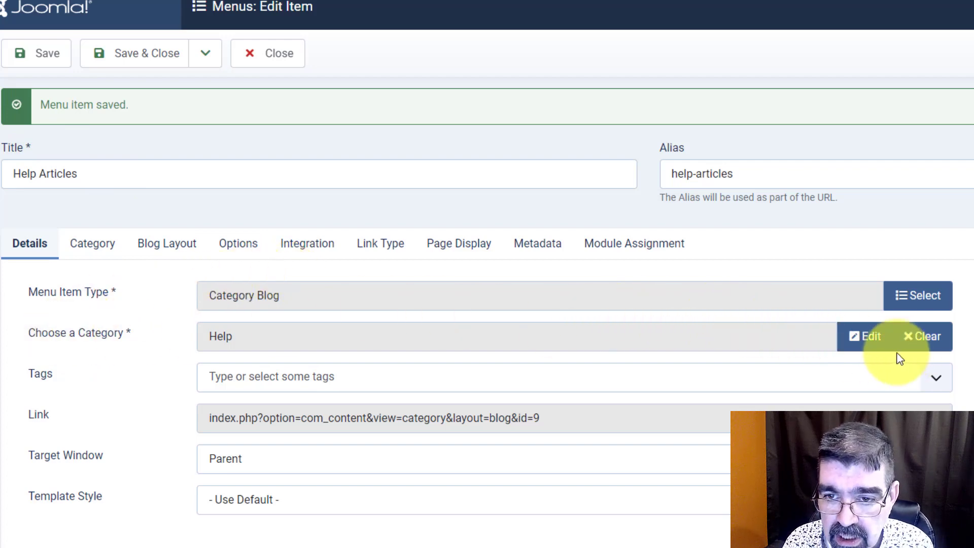
# Switch the menu item's blog category from Help to Joomla
pyautogui.click(922, 336)
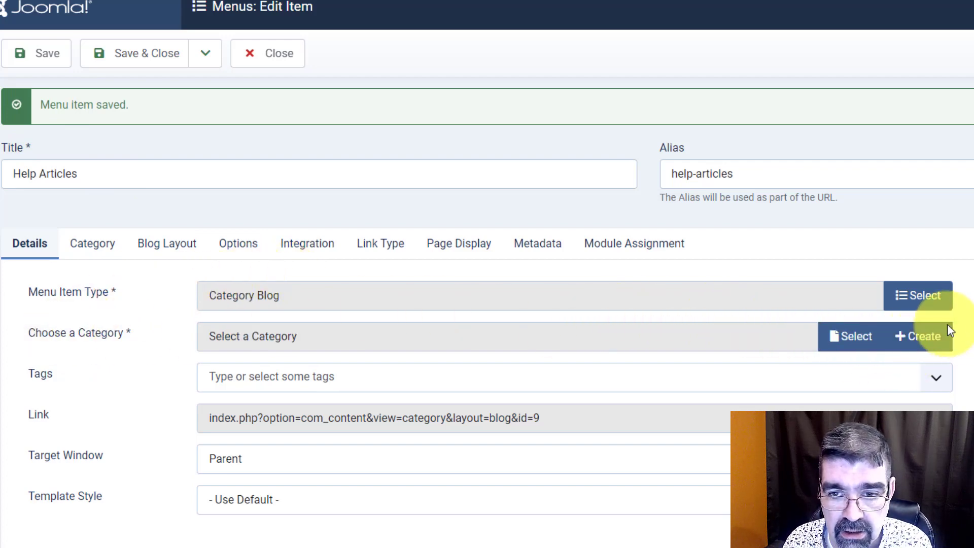
pyautogui.click(864, 342)
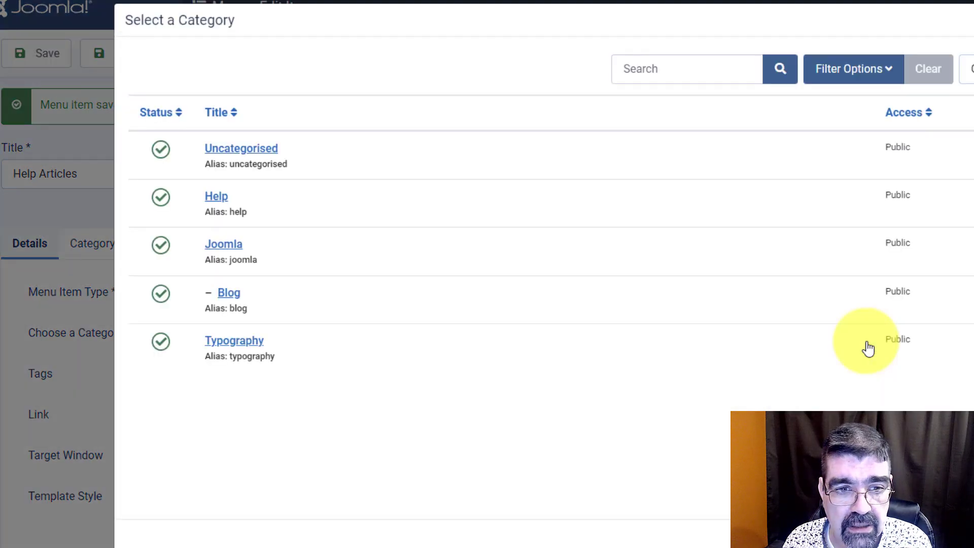
pyautogui.click(224, 245)
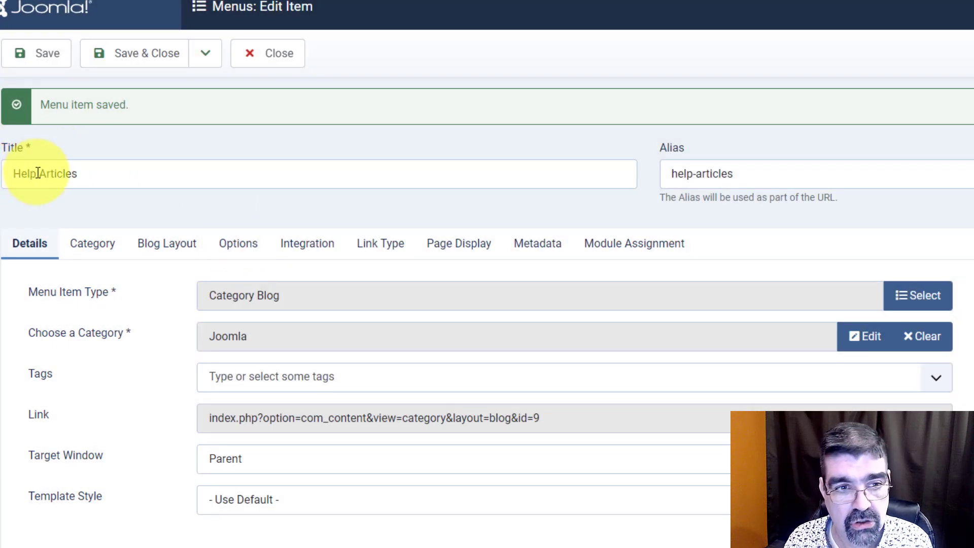
# Retitle the item 'Joomla Articles' and save it as a copy
pyautogui.moveTo(35, 173); pyautogui.dragTo(3, 173)
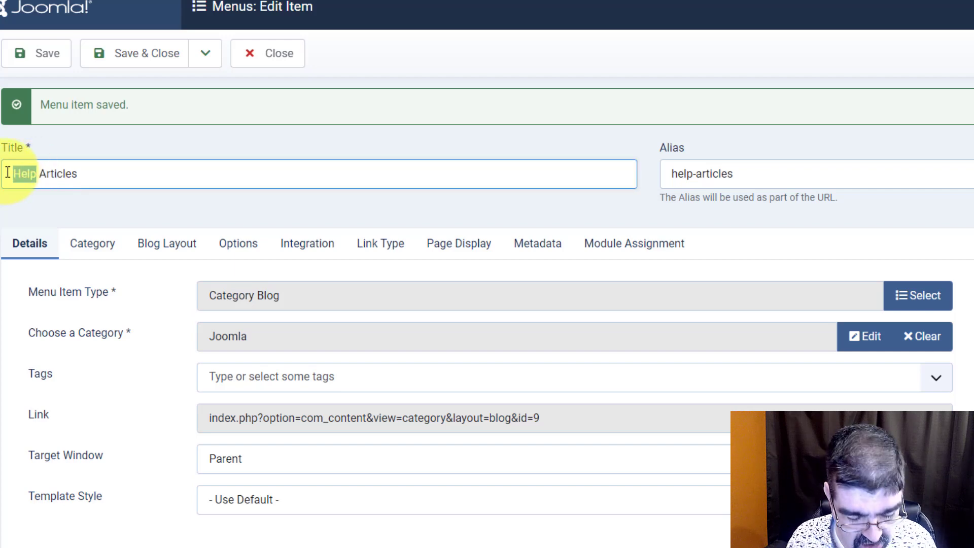
pyautogui.write('Jommla')
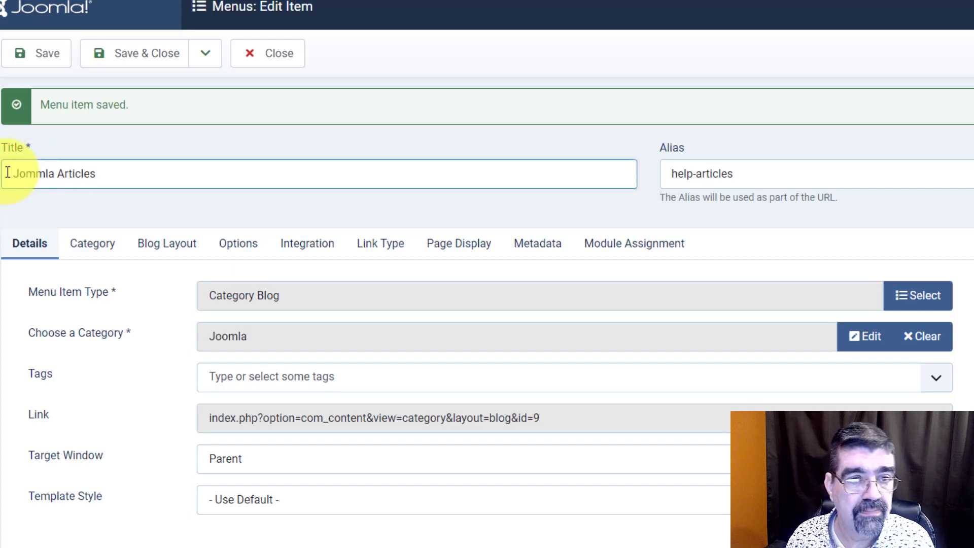
pyautogui.press('BackSpace')
pyautogui.press('BackSpace')
pyautogui.press('BackSpace')
pyautogui.press('BackSpace')
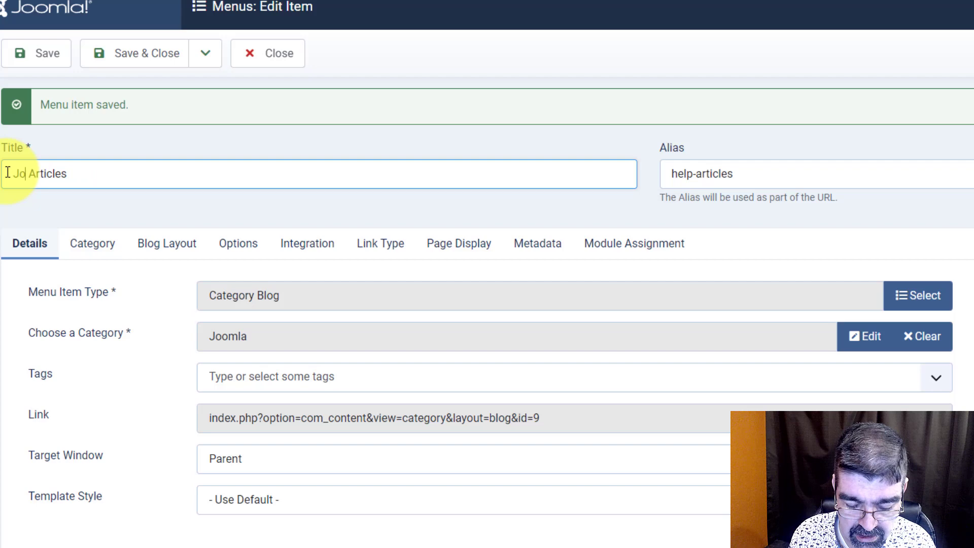
pyautogui.write('on')
pyautogui.write('mla')
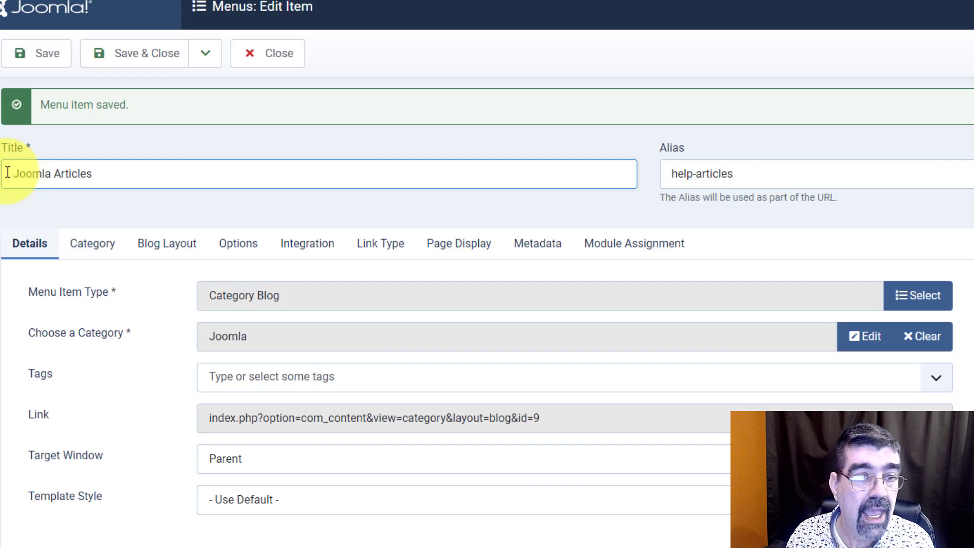
pyautogui.click(208, 55)
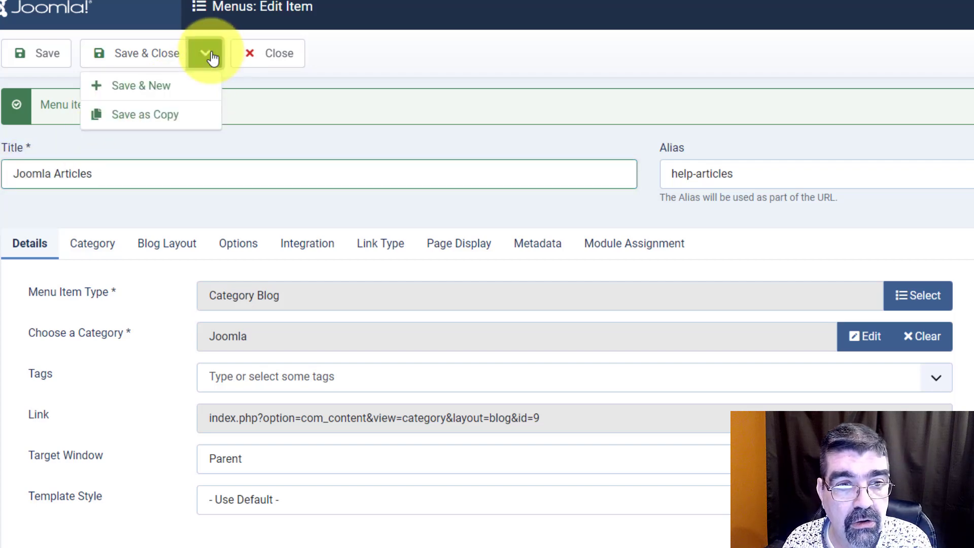
pyautogui.click(156, 121)
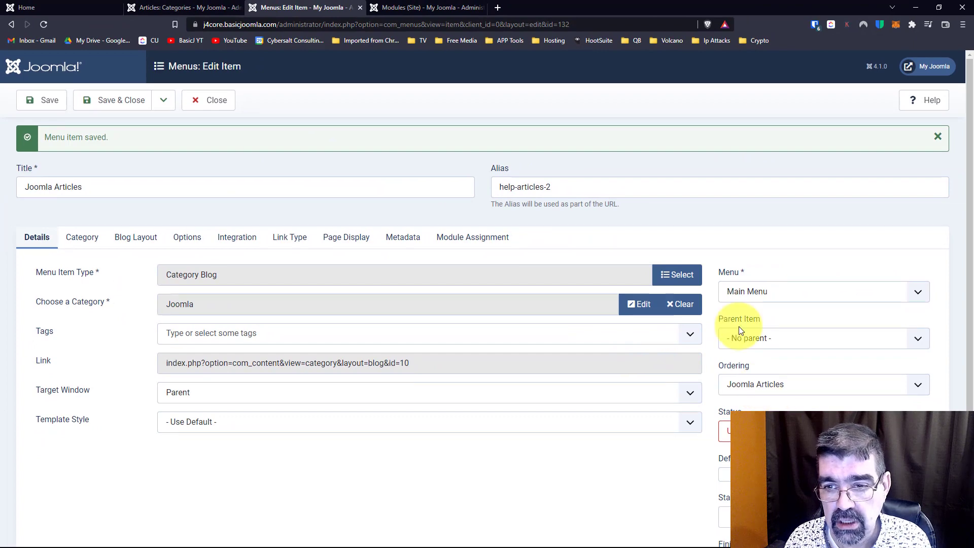
# Set the Joomla Articles item's Status to Published and save
pyautogui.scroll(-3, 739, 326)
pyautogui.click(800, 264)
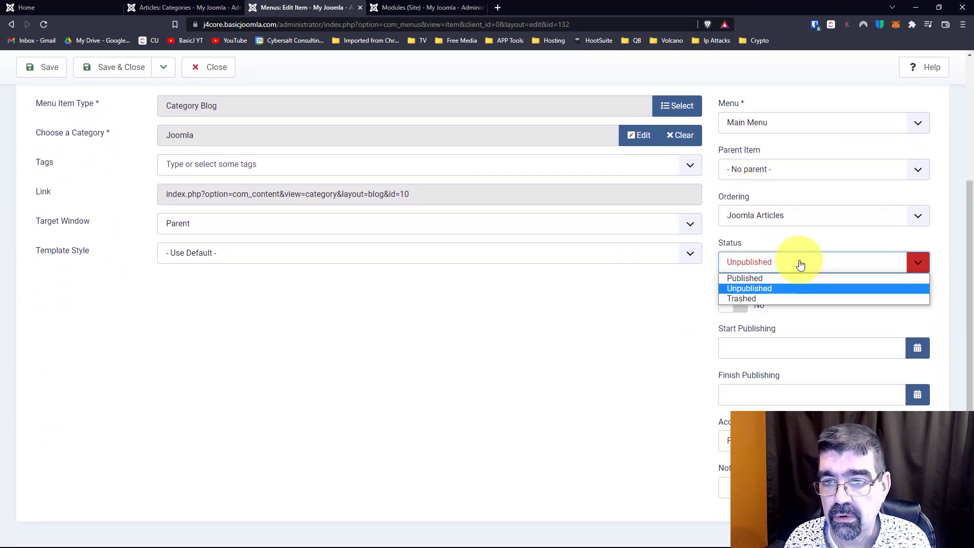
pyautogui.click(799, 276)
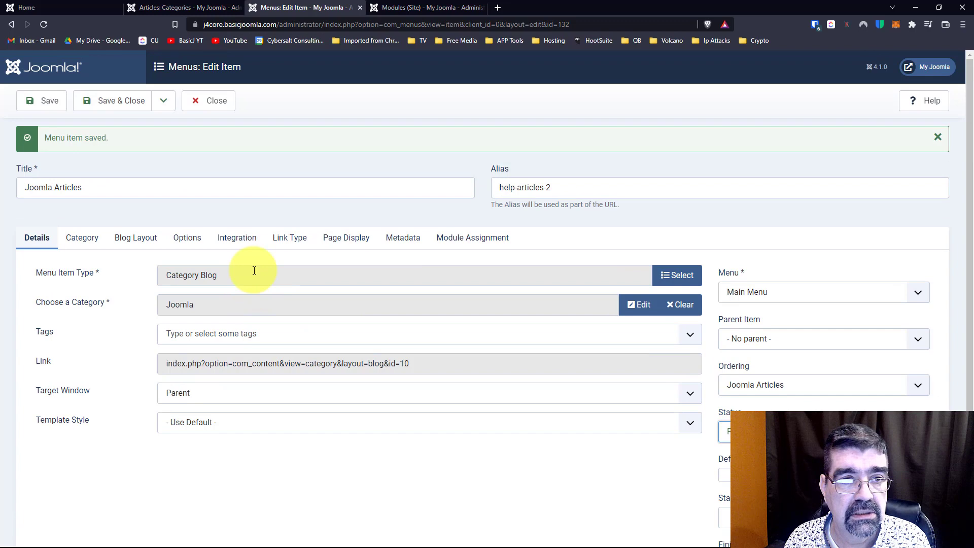
pyautogui.click(60, 104)
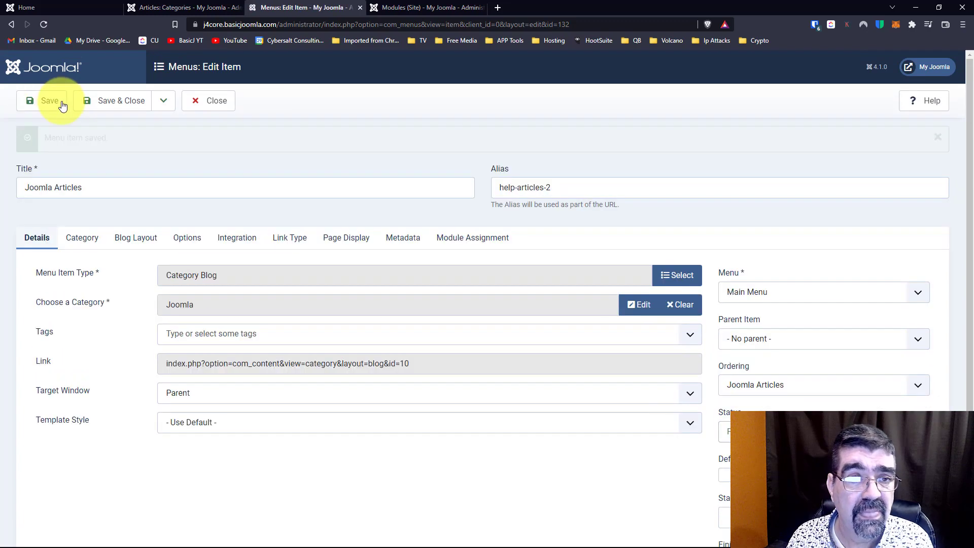
# Open the Help Articles page from the front-end Main Menu and scroll through its articles
pyautogui.click(54, 7)
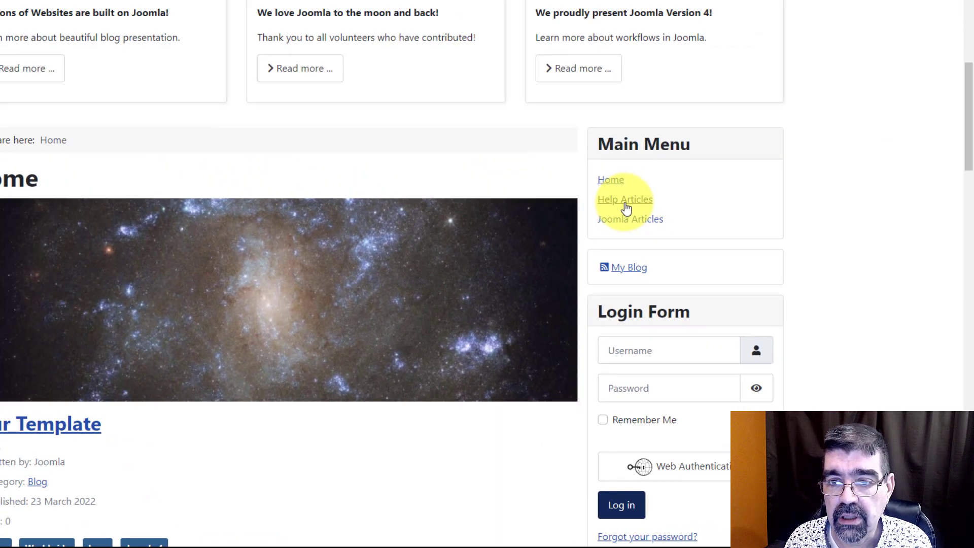
pyautogui.click(544, 121)
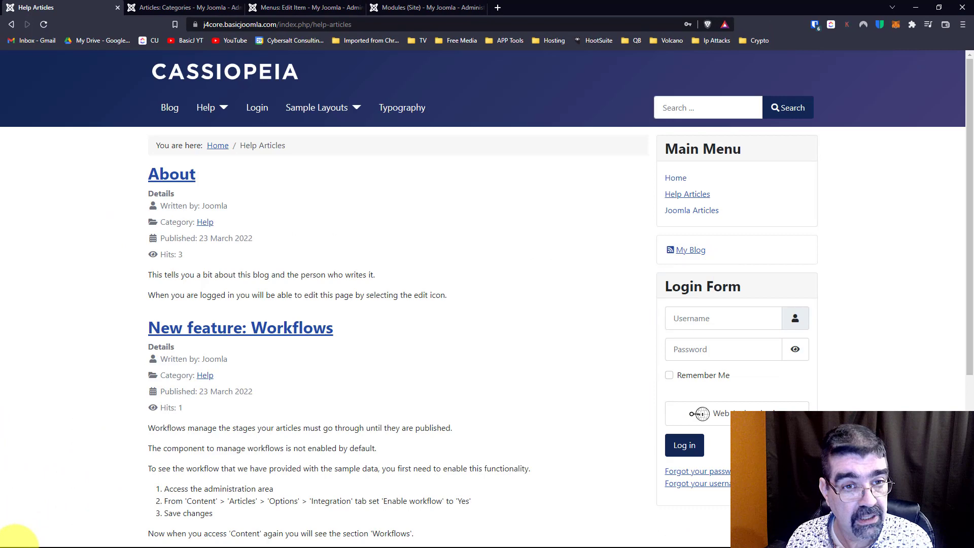
pyautogui.scroll(-5, 298, 264)
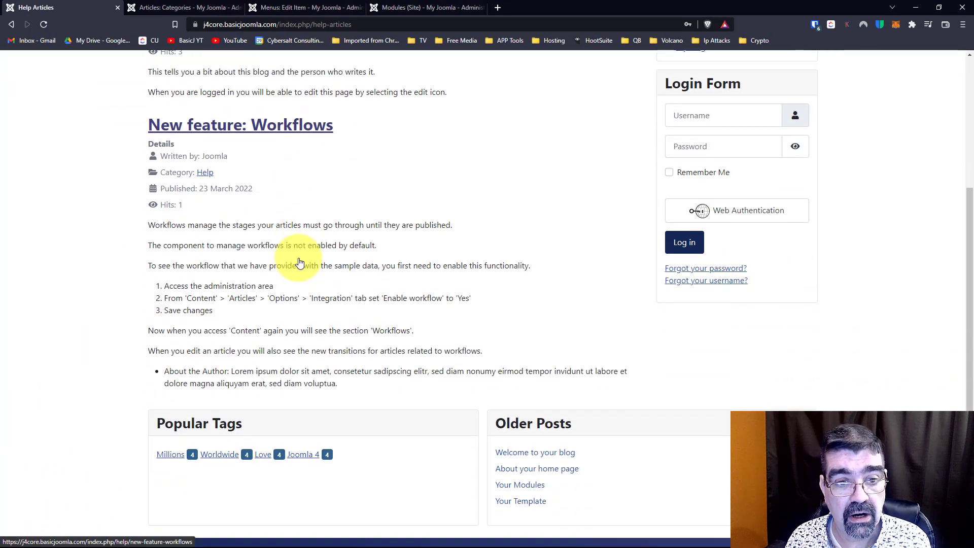
pyautogui.scroll(5, 298, 264)
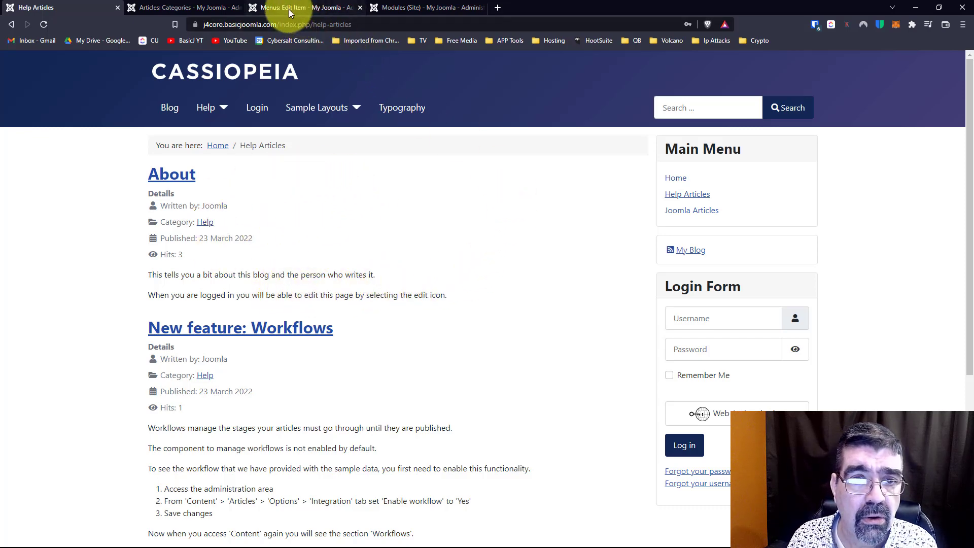
# From System > Site Modules, create a new Articles - Category module
pyautogui.click(434, 8)
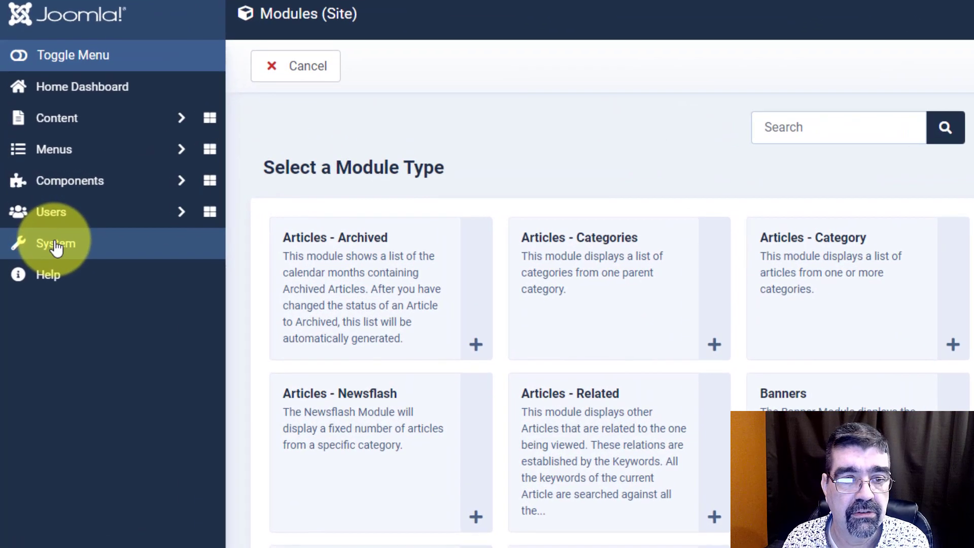
pyautogui.click(55, 245)
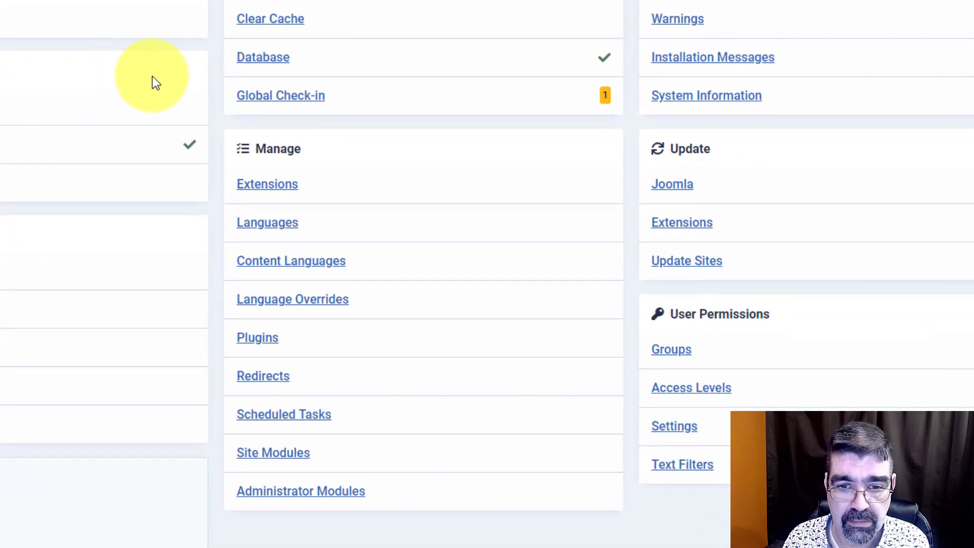
pyautogui.click(284, 455)
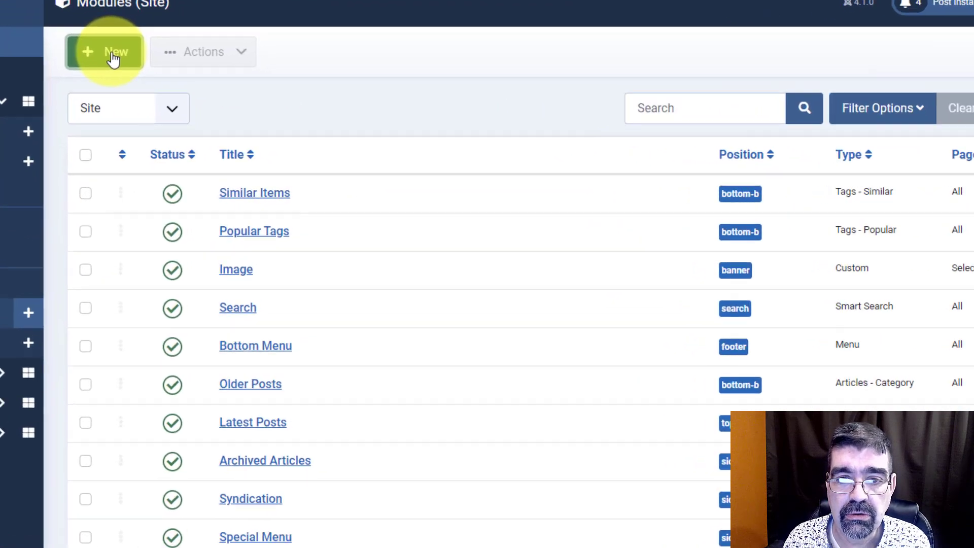
pyautogui.click(187, 102)
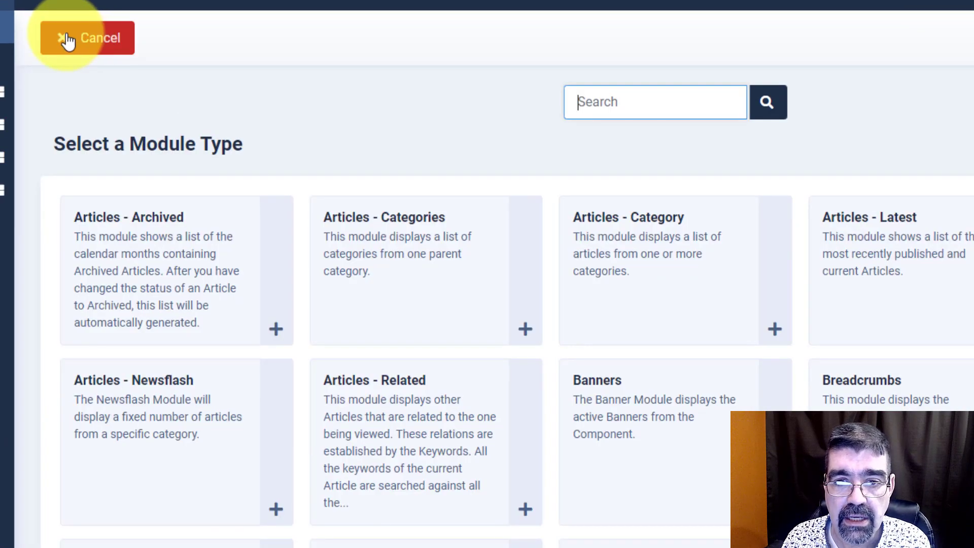
pyautogui.click(616, 229)
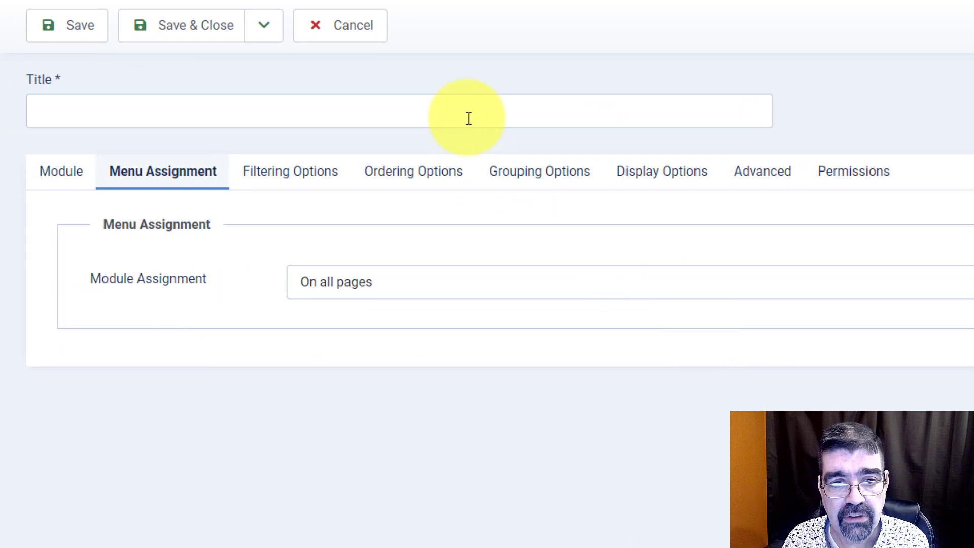
# Title the module 'Other Articles in This Category'
pyautogui.click(469, 117)
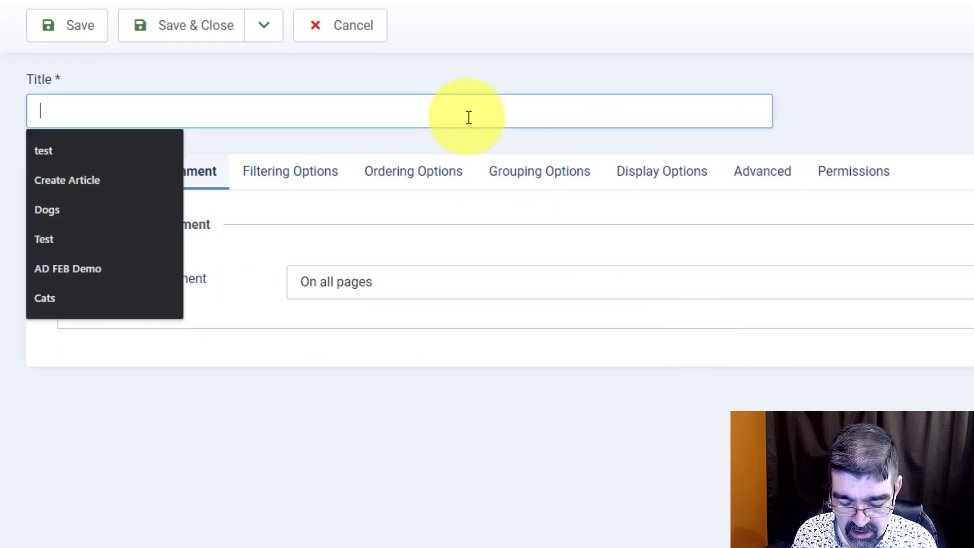
pyautogui.write('Other Articles')
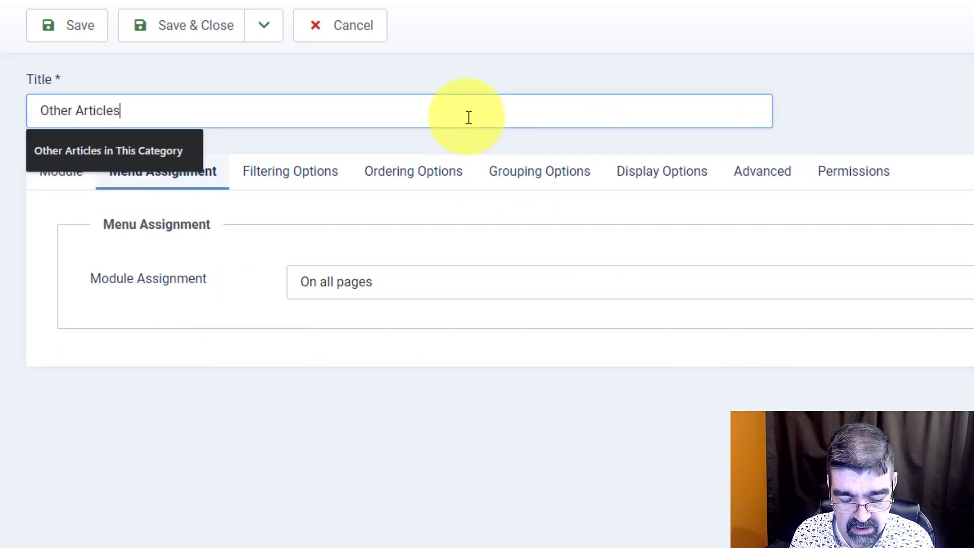
pyautogui.write(' in This Category')
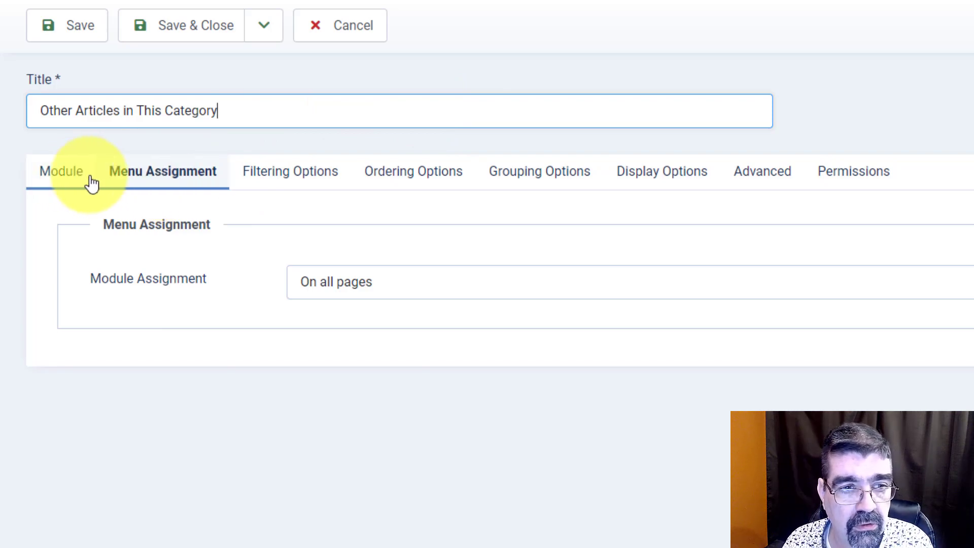
pyautogui.click(75, 182)
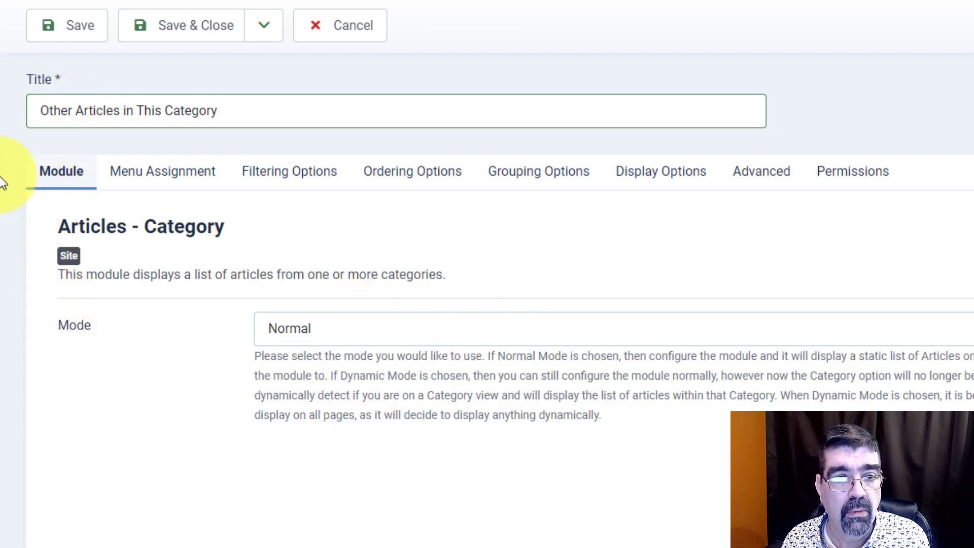
# Add Help as the Category filter in the module's Filtering Options
pyautogui.click(302, 193)
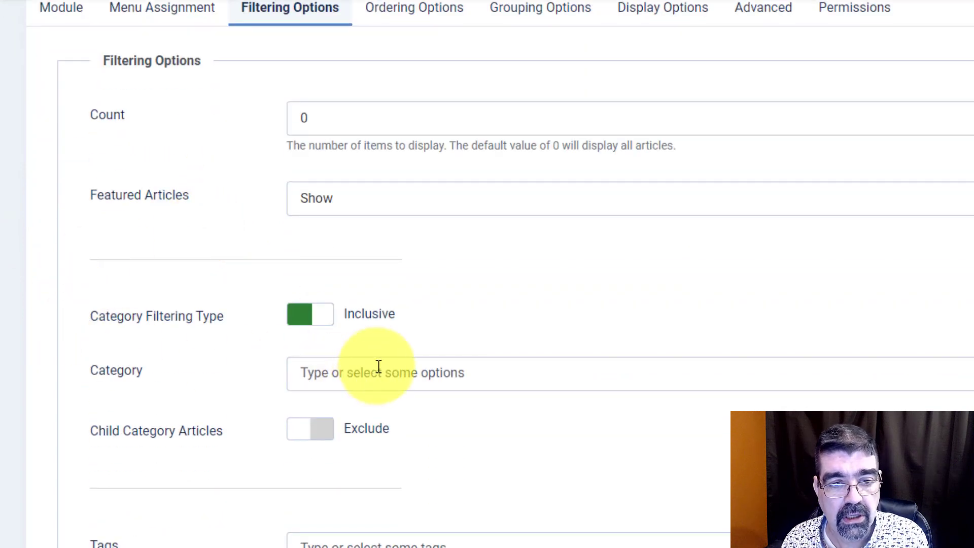
pyautogui.click(378, 366)
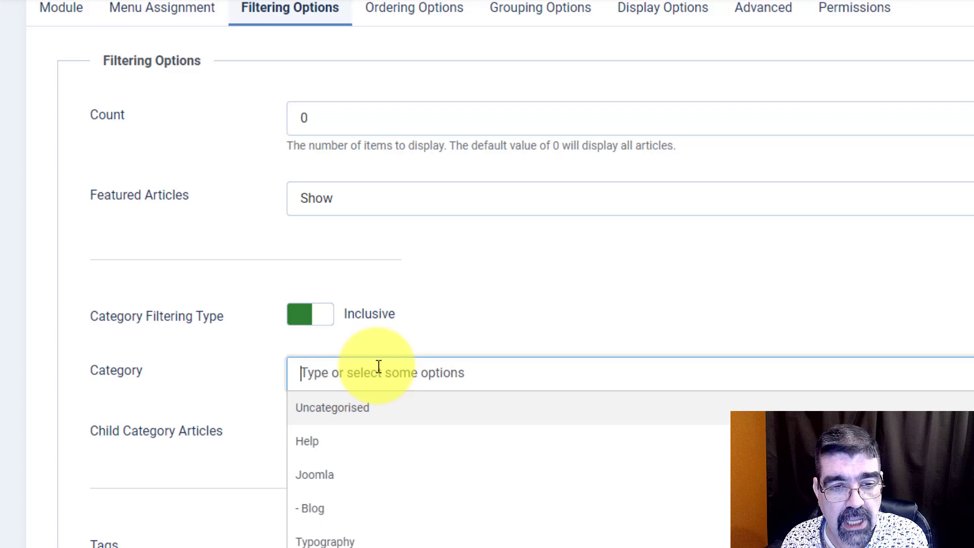
pyautogui.click(315, 453)
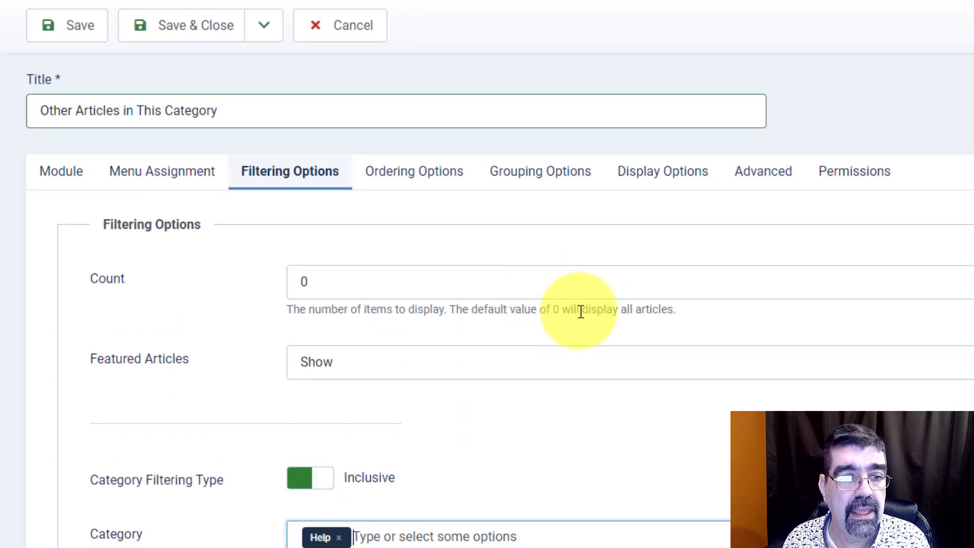
# Set Menu Assignment to 'Only on the pages selected' with just Help Articles ticked
pyautogui.click(147, 185)
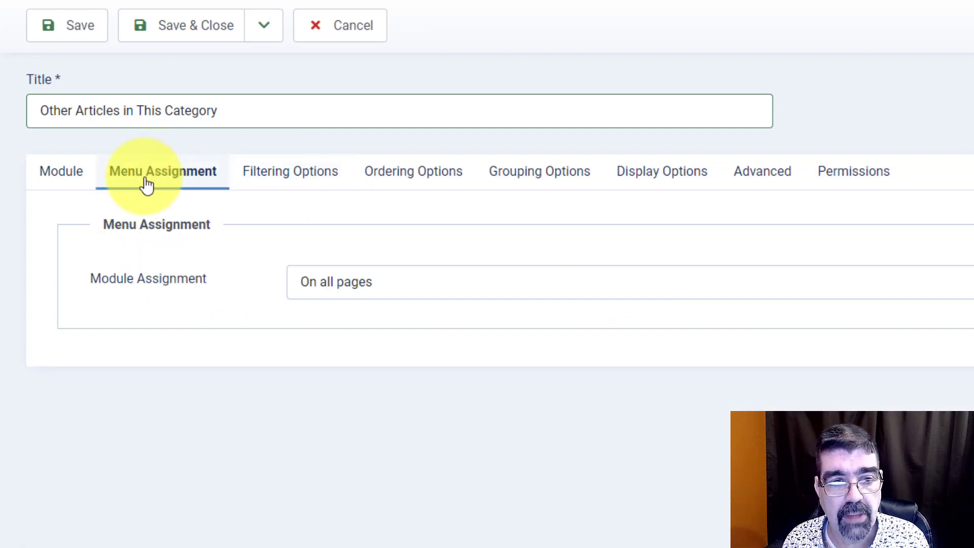
pyautogui.click(377, 293)
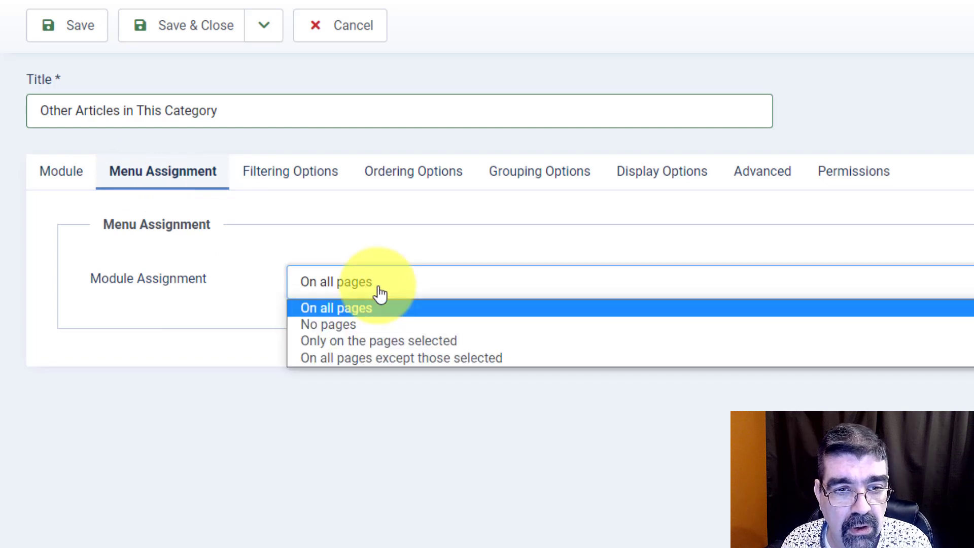
pyautogui.click(382, 341)
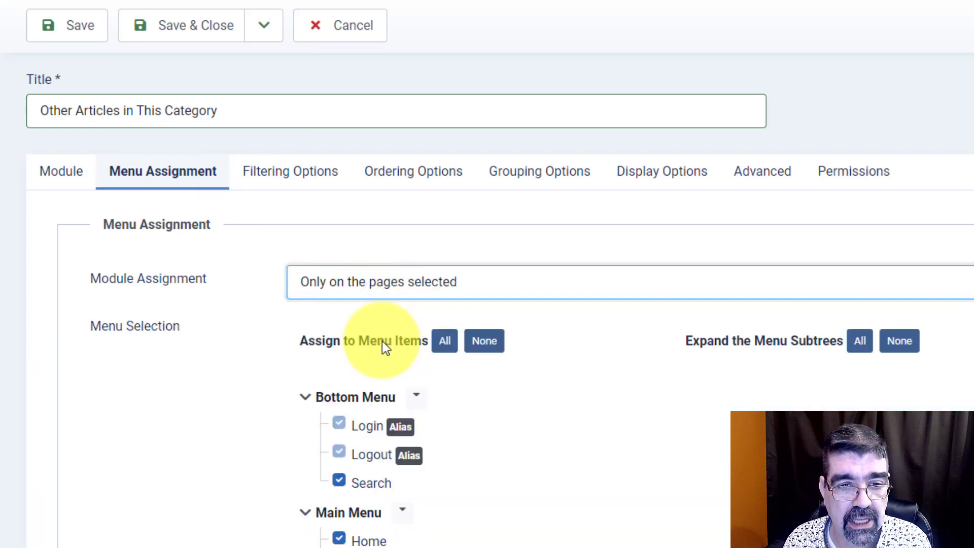
pyautogui.click(485, 341)
pyautogui.scroll(-5, 572, 351)
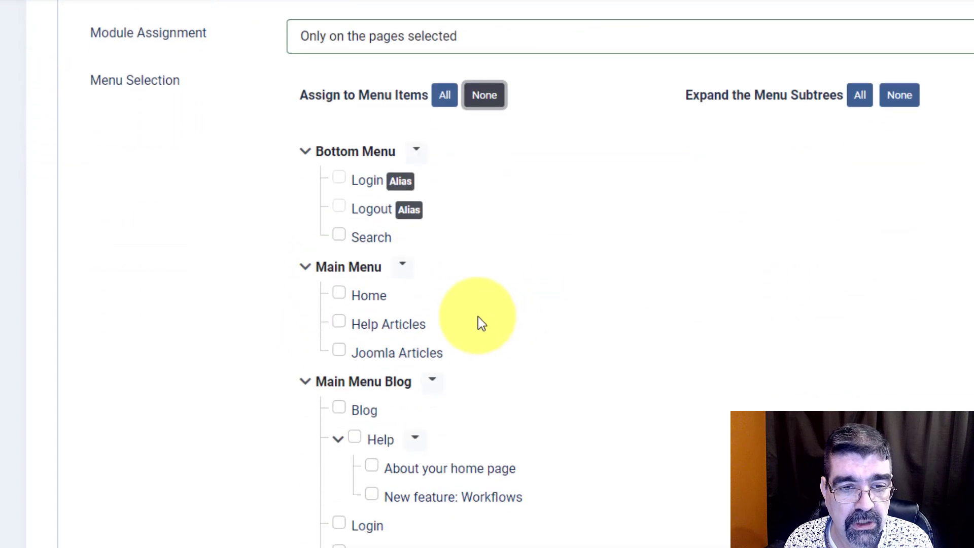
pyautogui.click(339, 323)
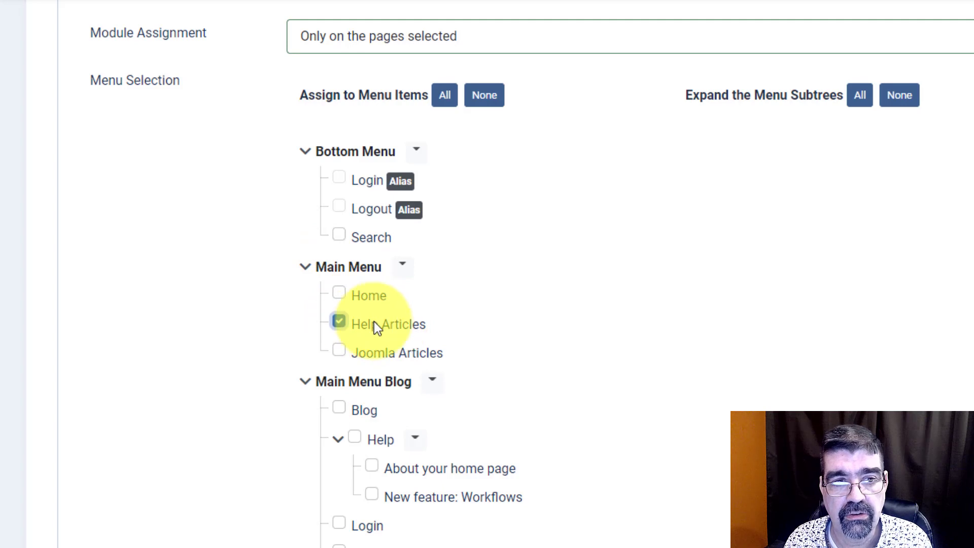
pyautogui.scroll(5, 502, 329)
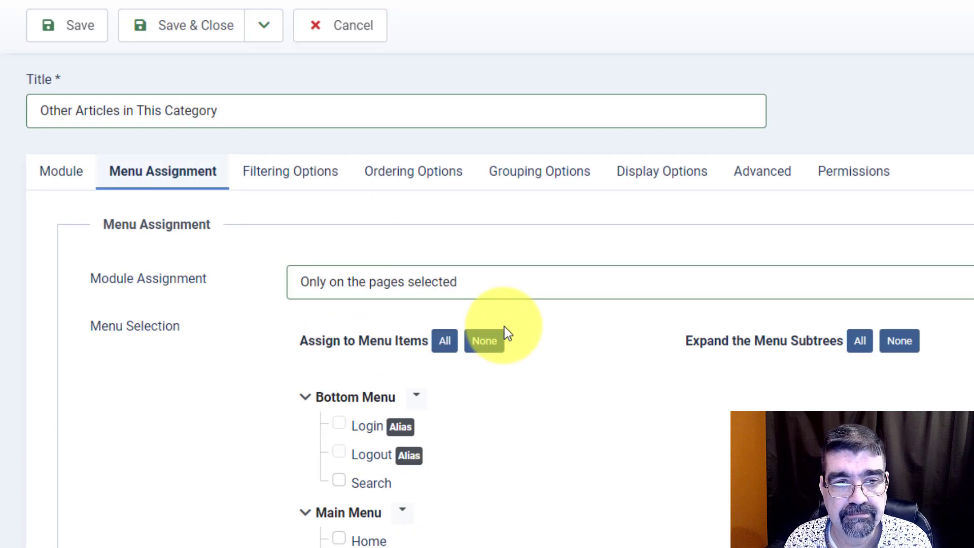
pyautogui.click(298, 184)
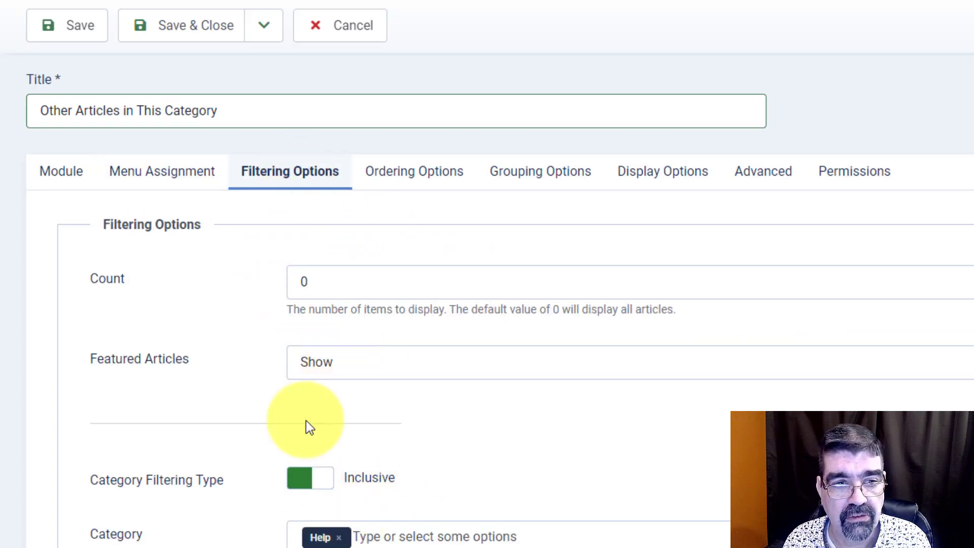
# Save the module and reload the site's Help Articles page to check for it
pyautogui.click(81, 44)
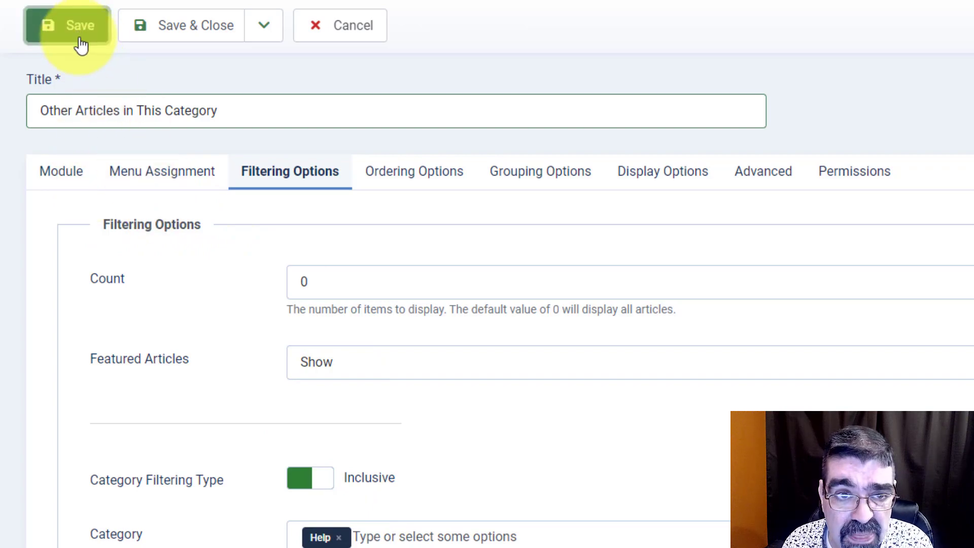
pyautogui.click(80, 5)
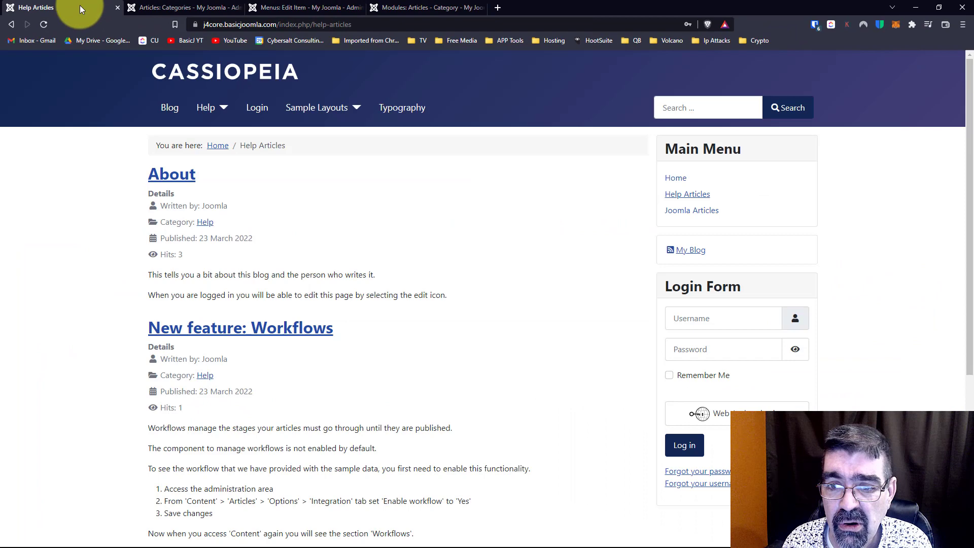
pyautogui.click(692, 196)
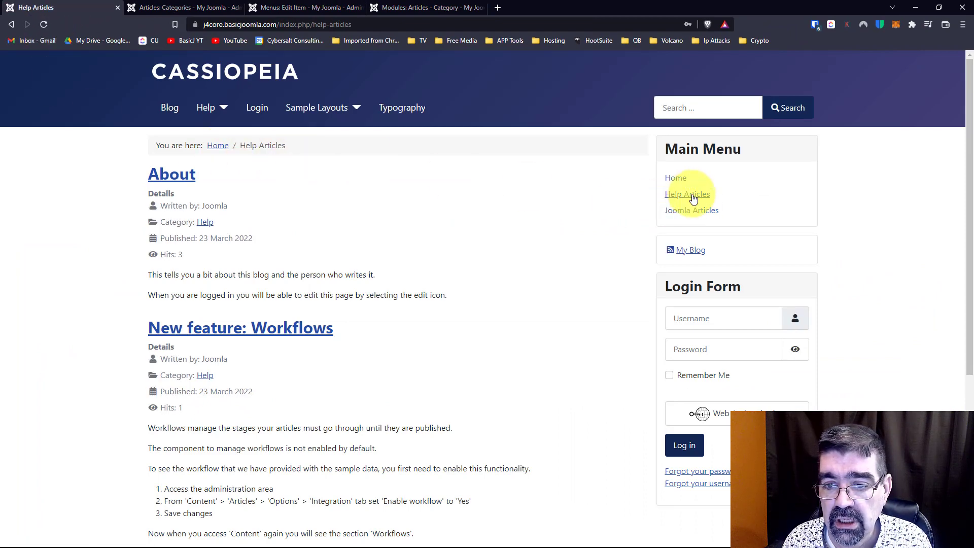
pyautogui.scroll(-4, 700, 198)
pyautogui.scroll(3, 713, 201)
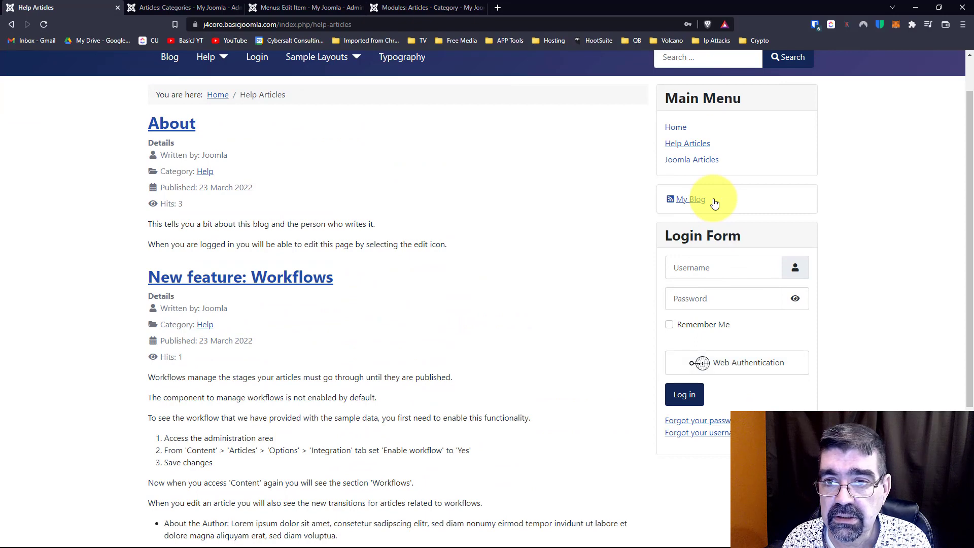
pyautogui.scroll(1, 713, 208)
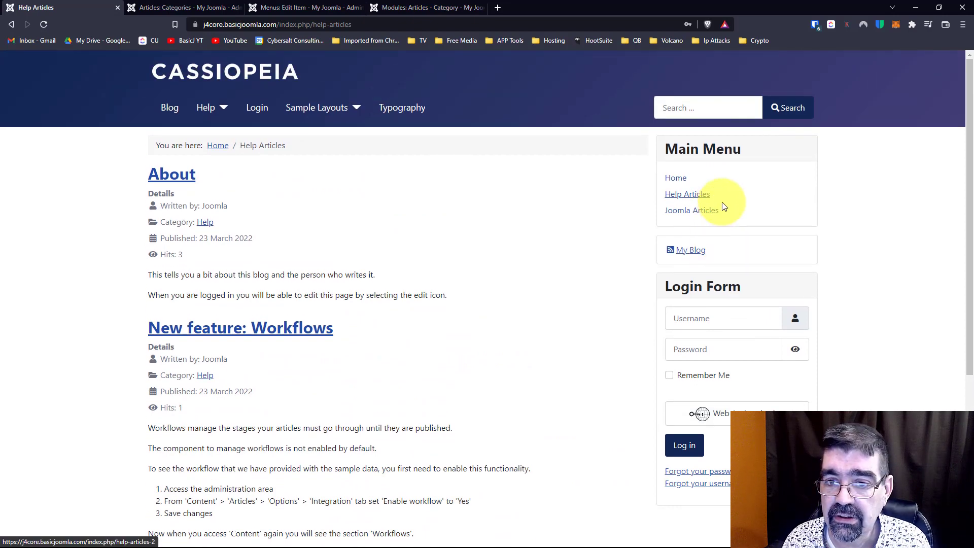
# Move the module to the Sidebar-right position, save it, and view the site again
pyautogui.click(184, 11)
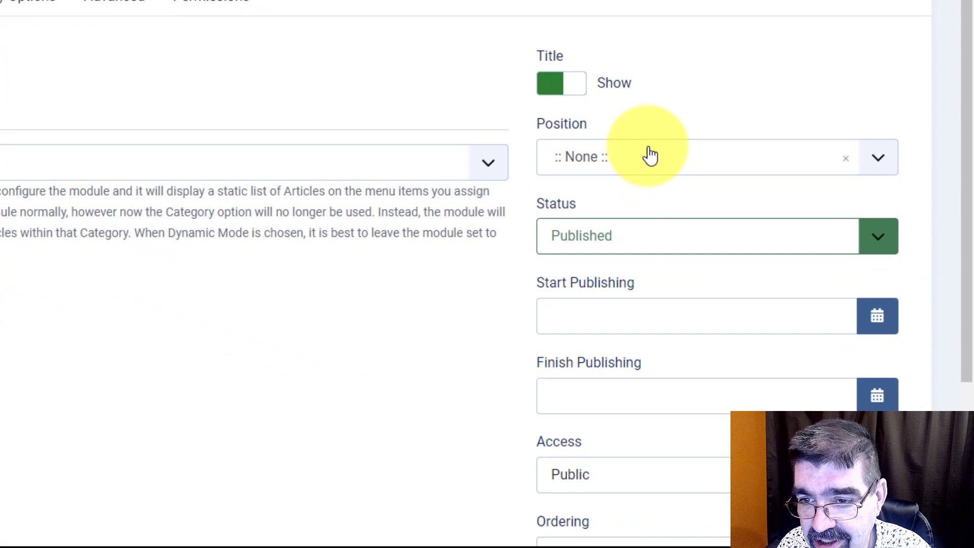
pyautogui.click(785, 319)
pyautogui.write('right')
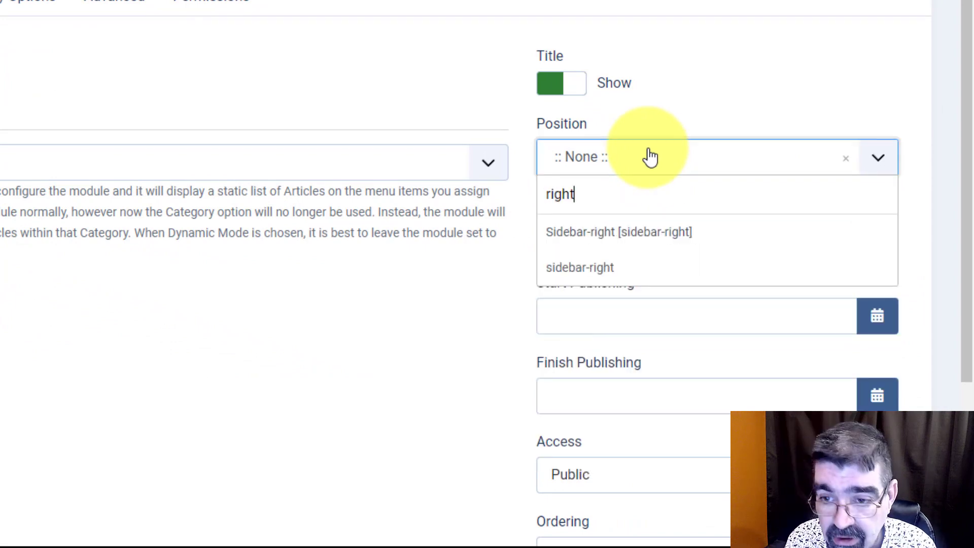
pyautogui.click(662, 234)
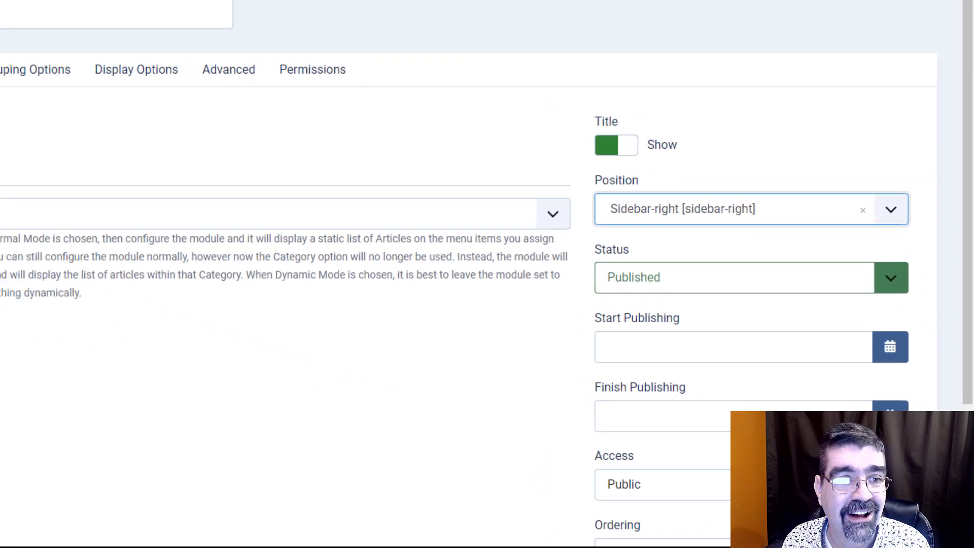
pyautogui.click(17, 98)
pyautogui.click(40, 1)
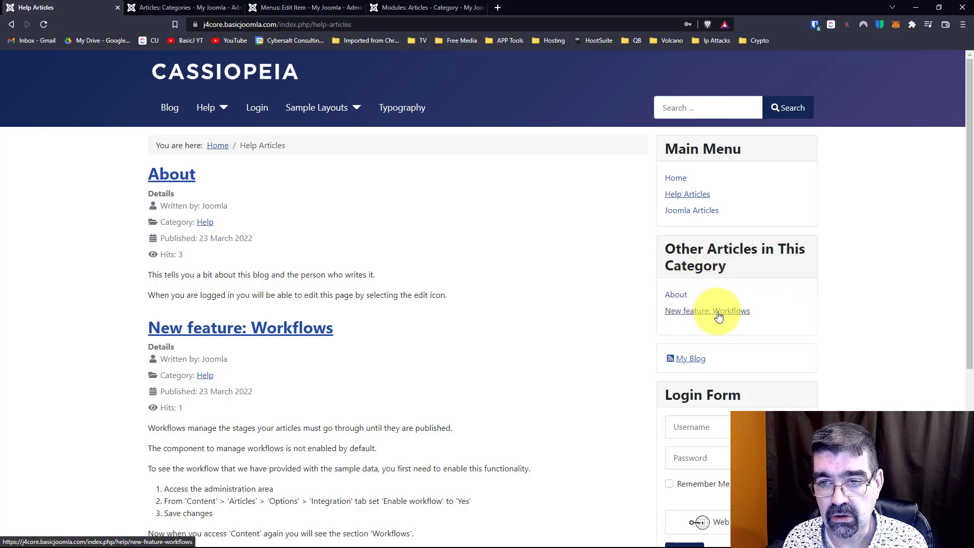
# Scroll the Help Articles page to inspect the new Other Articles in This Category sidebar box
pyautogui.scroll(-4, 434, 278)
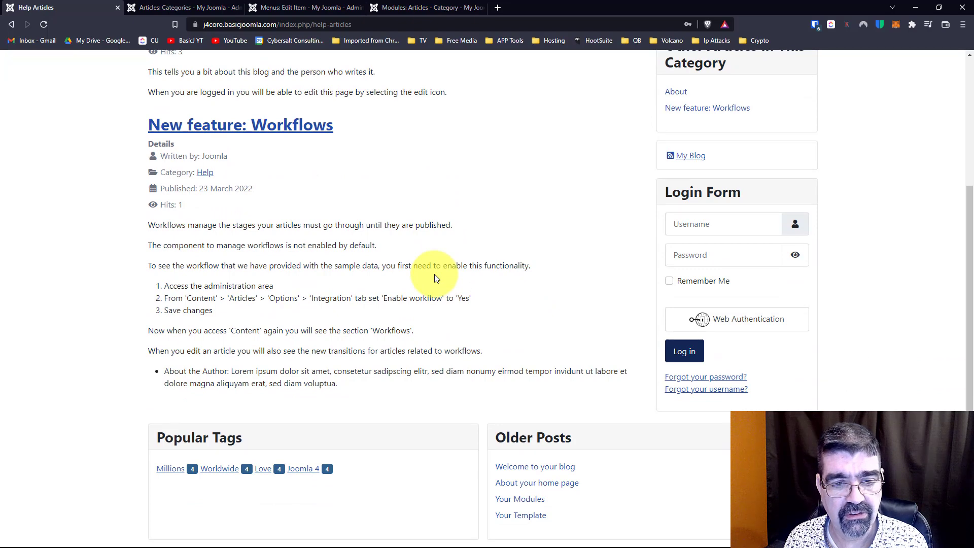
pyautogui.scroll(4, 435, 278)
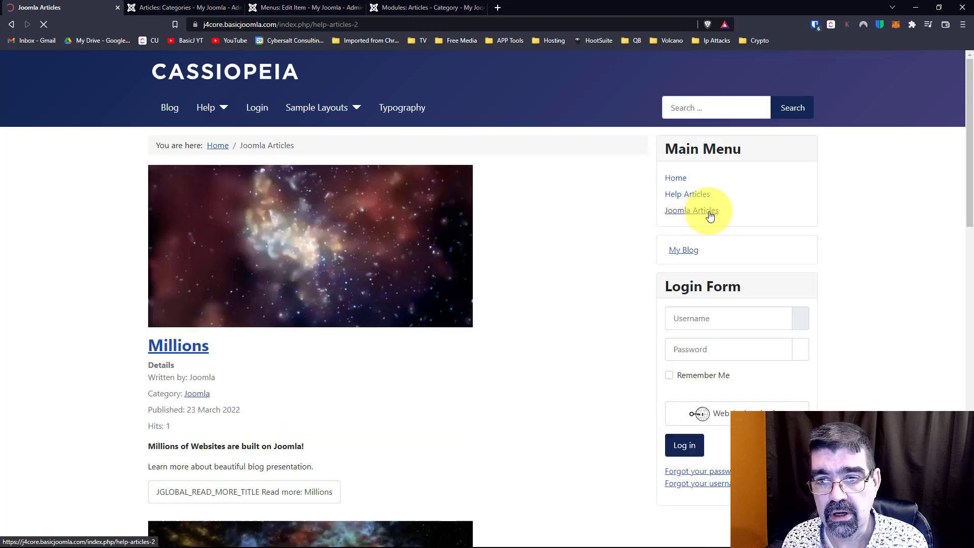
# Review the module's Filtering Options and Menu Assignment settings
pyautogui.click(167, 9)
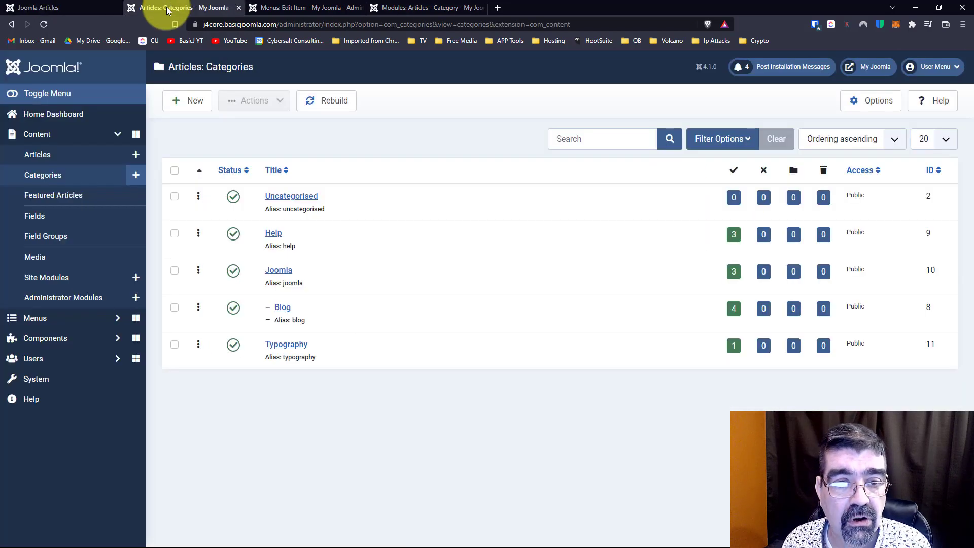
pyautogui.click(395, 7)
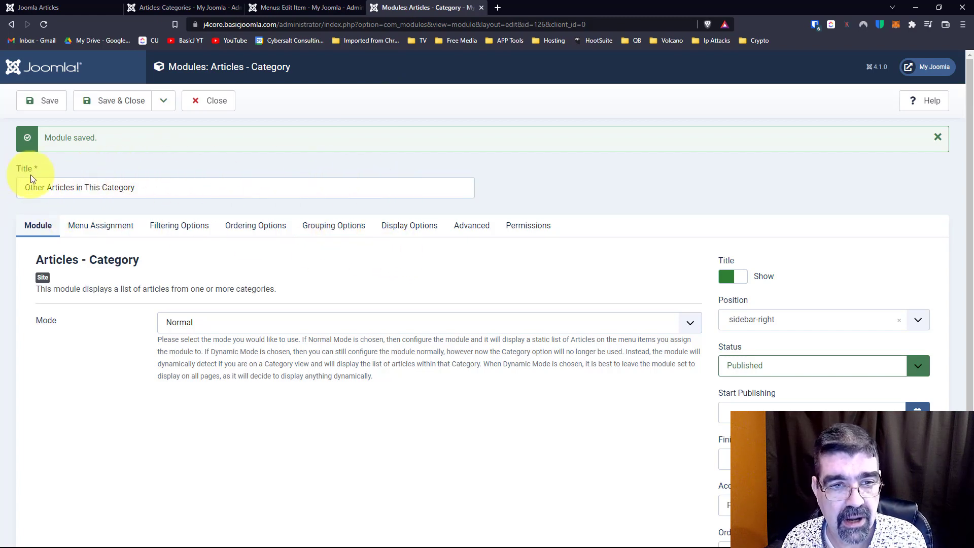
pyautogui.click(169, 231)
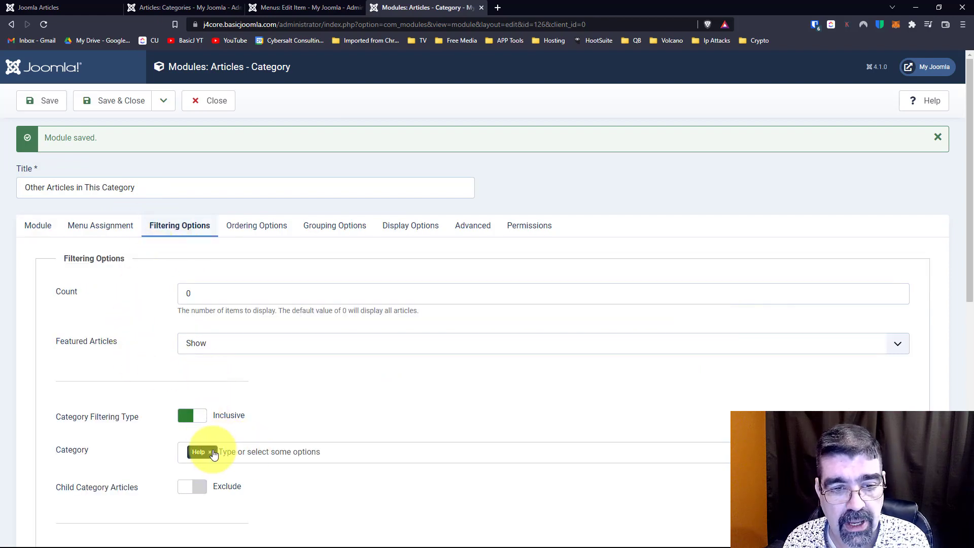
pyautogui.click(92, 230)
pyautogui.scroll(-3, 366, 293)
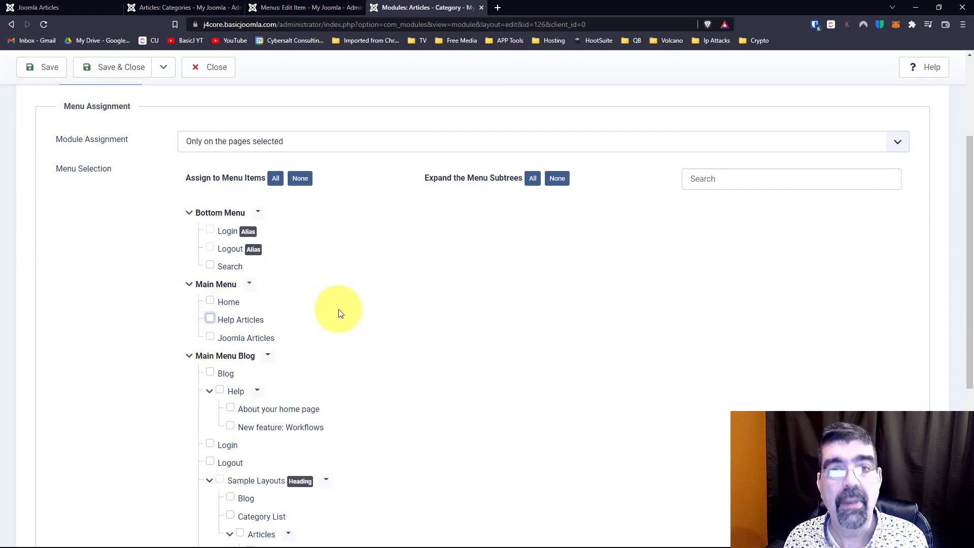
pyautogui.scroll(3, 353, 291)
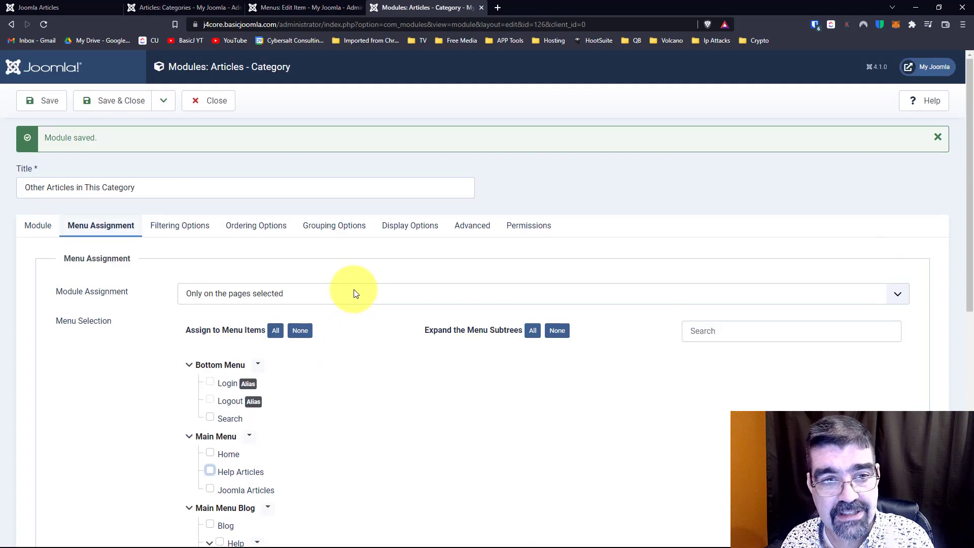
# Set the module's Mode to Dynamic on the Module tab
pyautogui.click(38, 229)
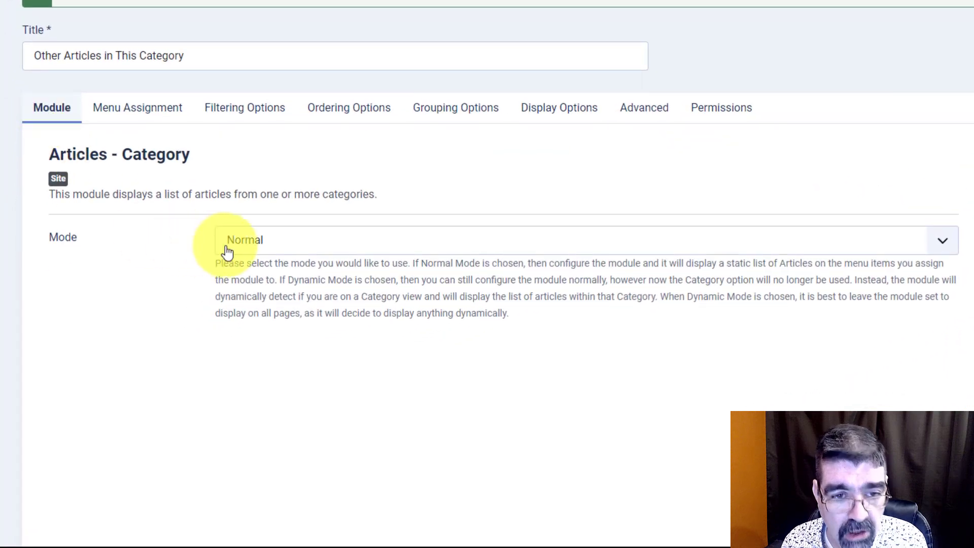
pyautogui.click(193, 327)
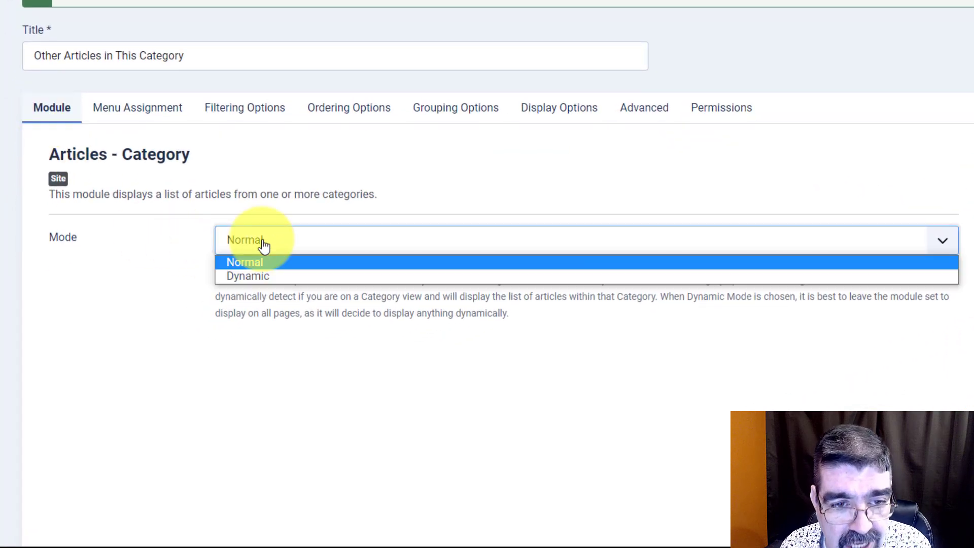
pyautogui.click(247, 276)
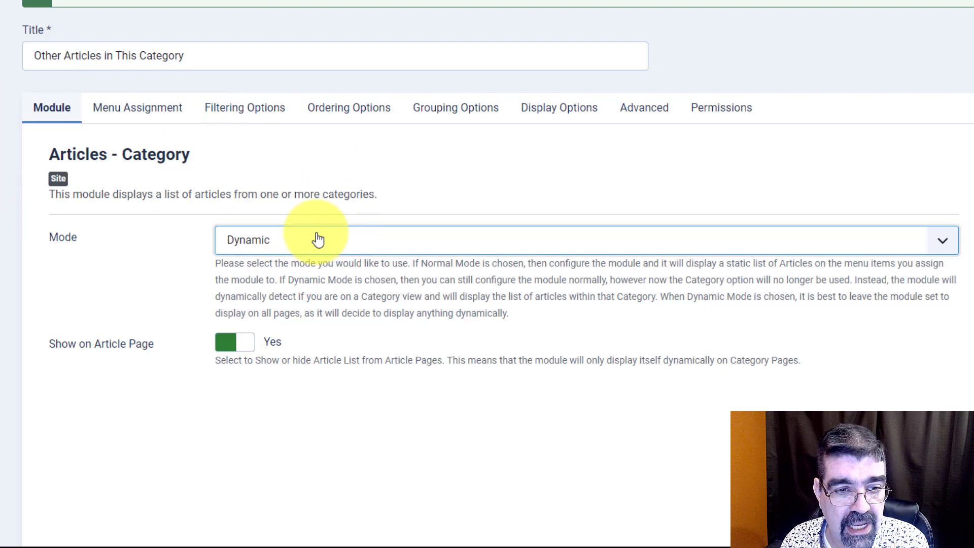
# Assign the module to all menu items, including Help Articles
pyautogui.click(133, 113)
pyautogui.scroll(-4, 456, 218)
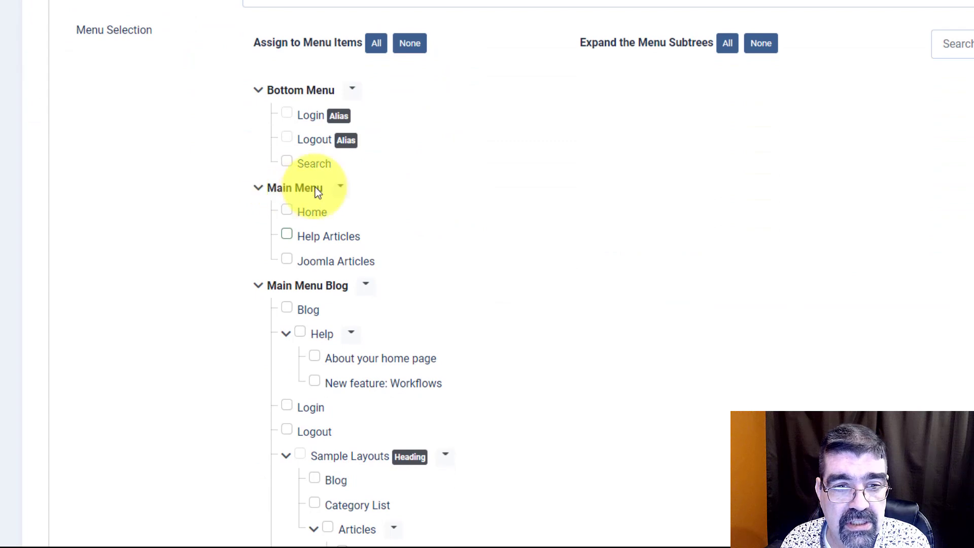
pyautogui.click(375, 45)
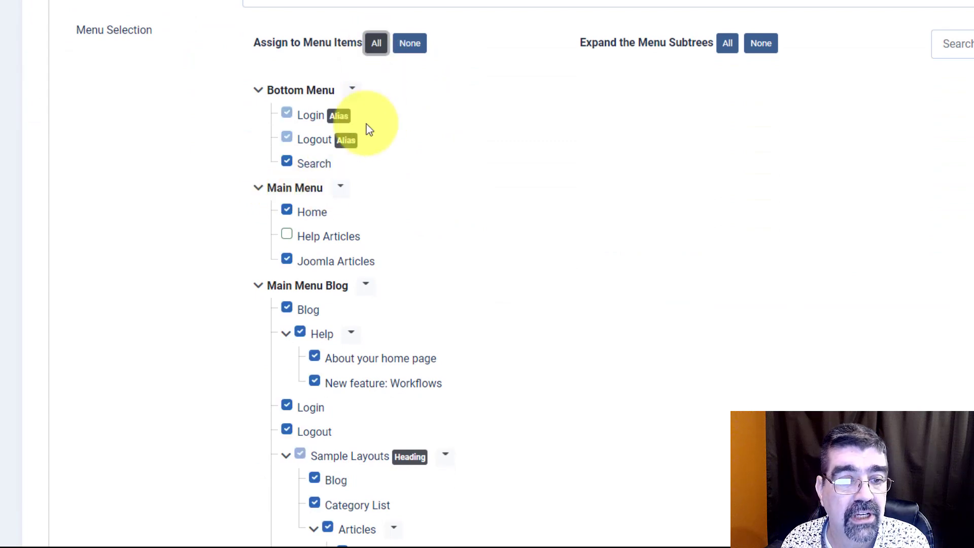
pyautogui.click(286, 234)
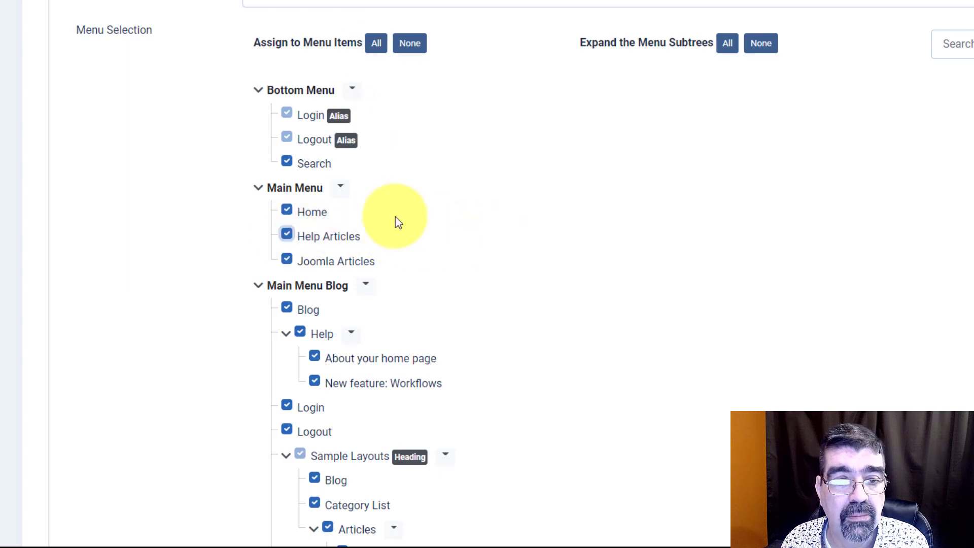
pyautogui.scroll(4, 449, 208)
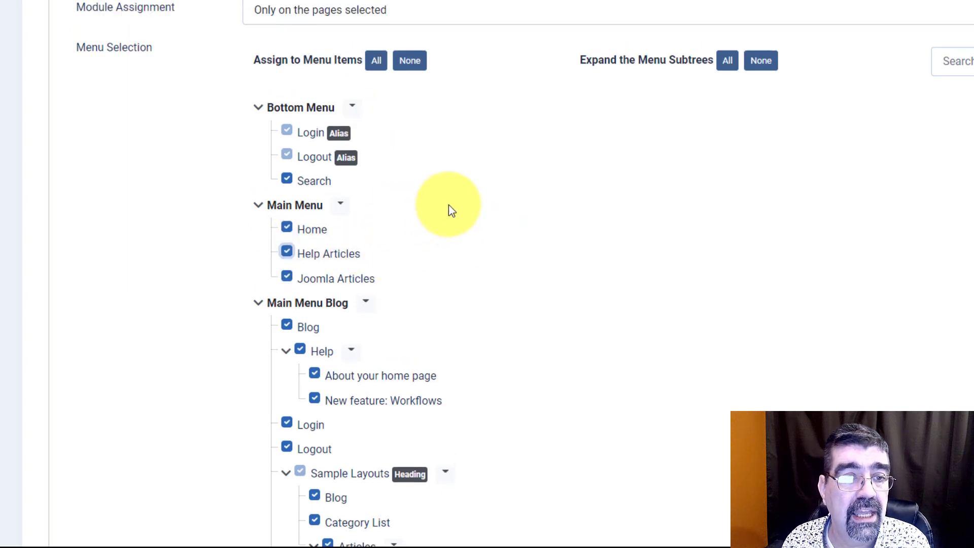
# Remove Help from the module's category filter and save the module
pyautogui.click(262, 108)
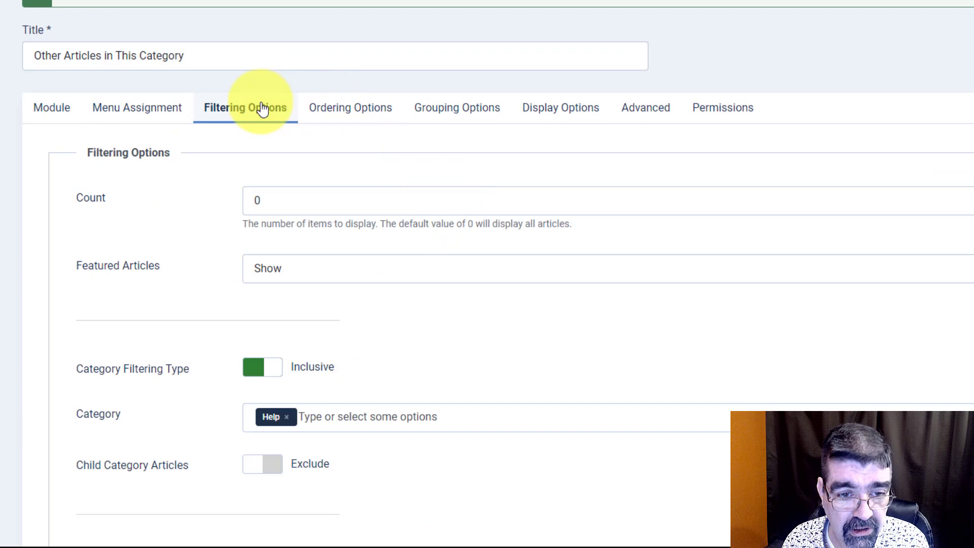
pyautogui.click(286, 417)
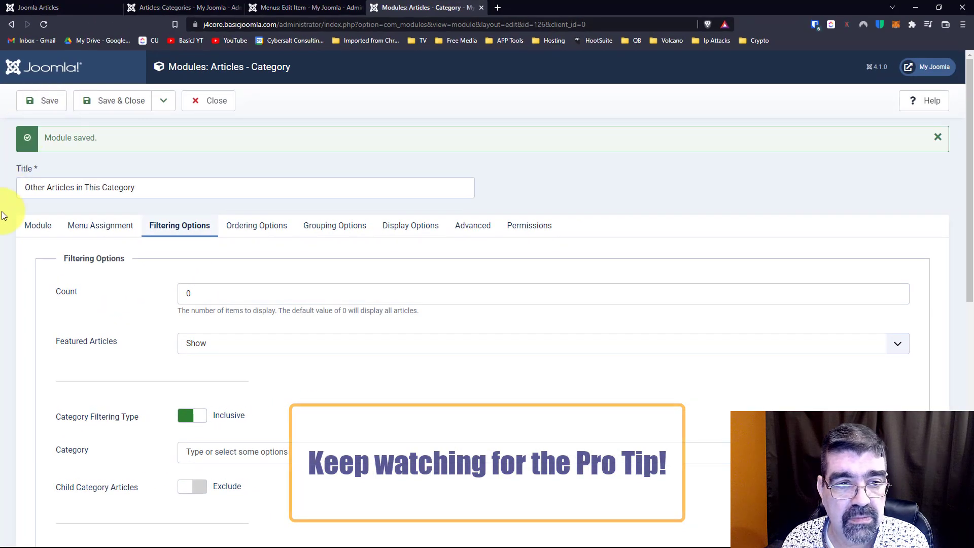
pyautogui.click(51, 114)
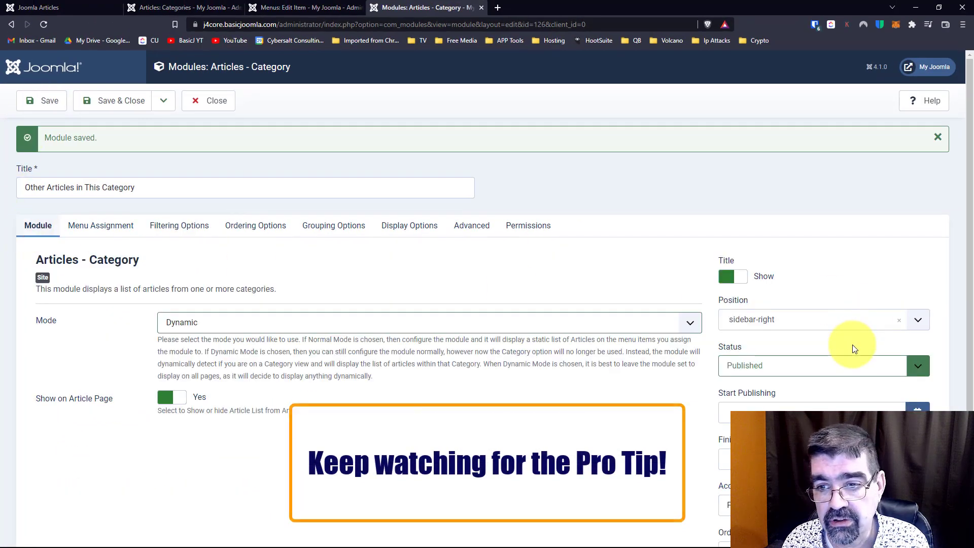
pyautogui.click(33, 109)
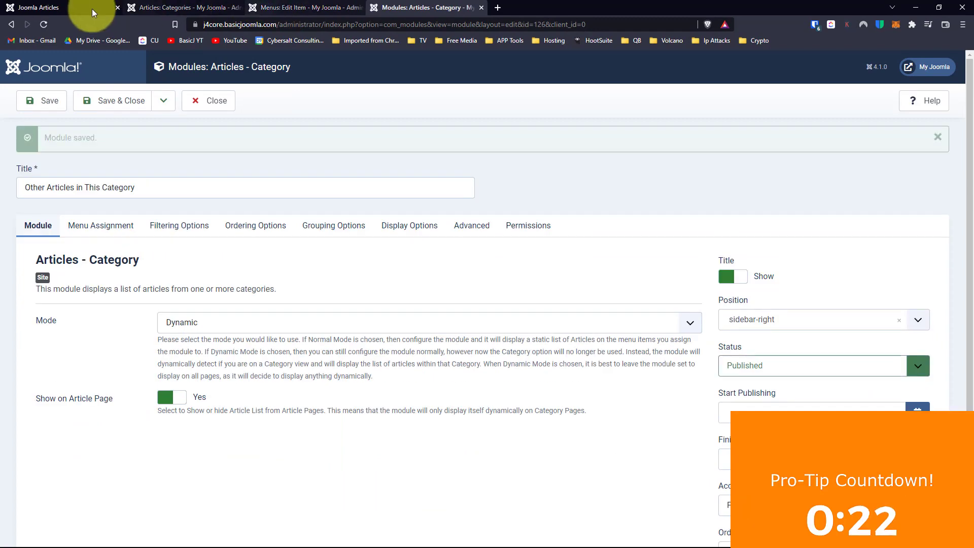
# Browse the Help Articles and Joomla Articles pages to confirm the box lists Joomla, Love and Millions
pyautogui.click(49, 8)
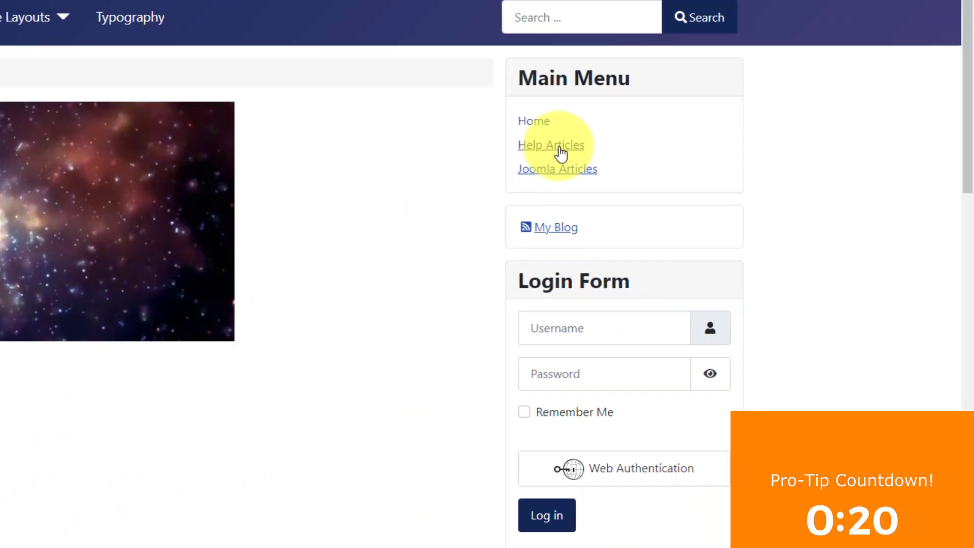
pyautogui.click(561, 151)
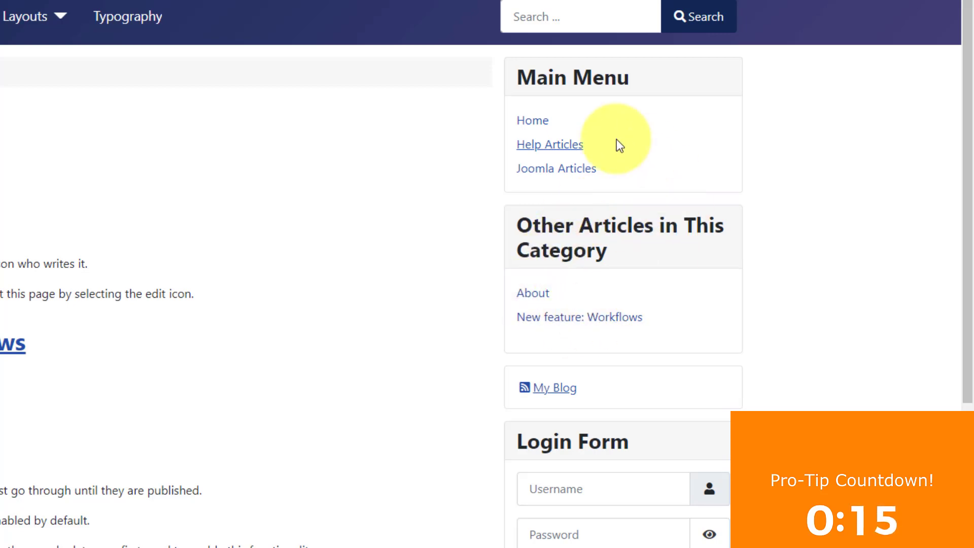
pyautogui.click(567, 172)
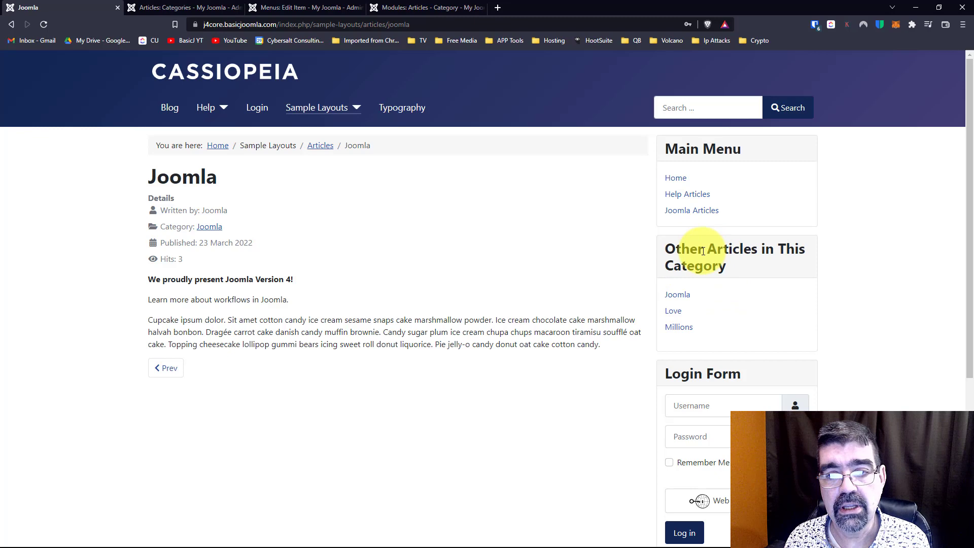
pyautogui.click(677, 209)
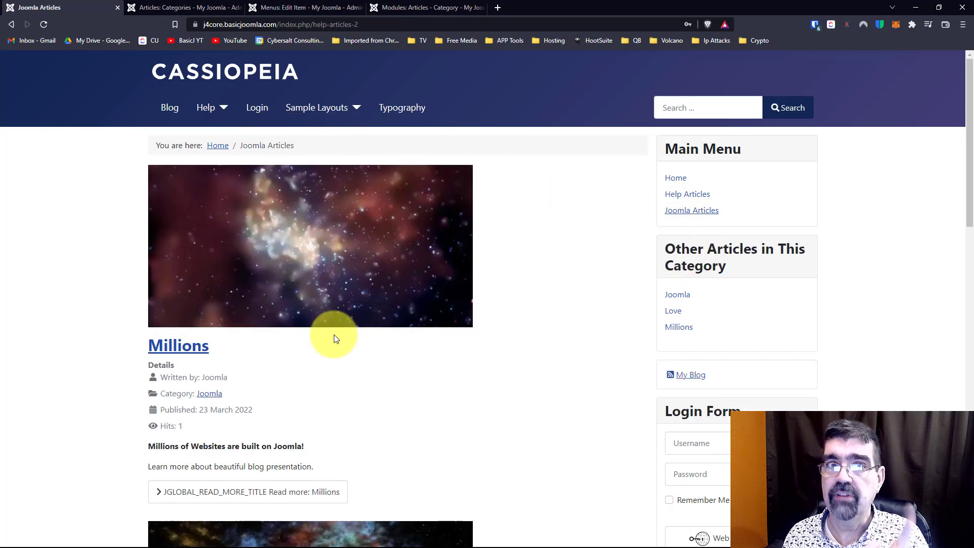
# Switch Show on Article Page to No and save the module
pyautogui.click(431, 7)
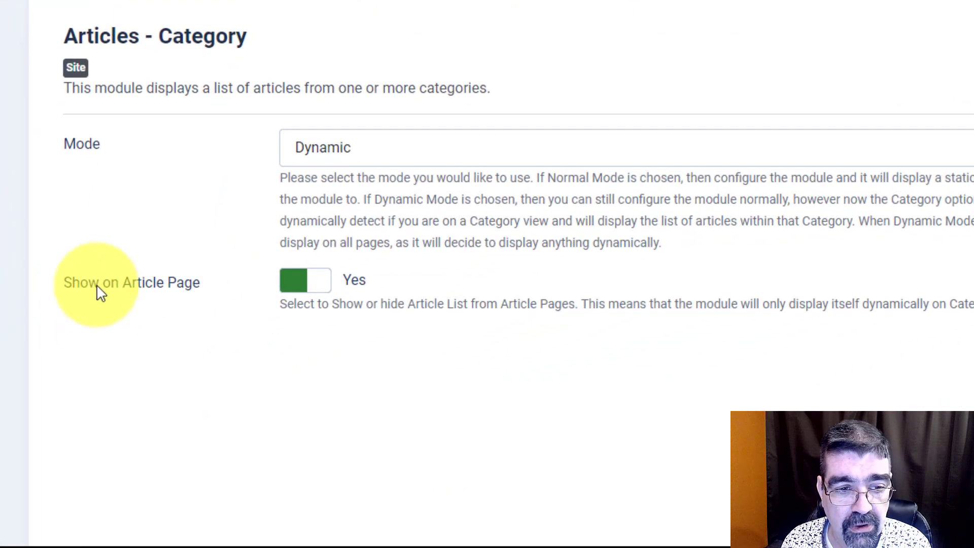
pyautogui.click(330, 288)
pyautogui.click(57, 9)
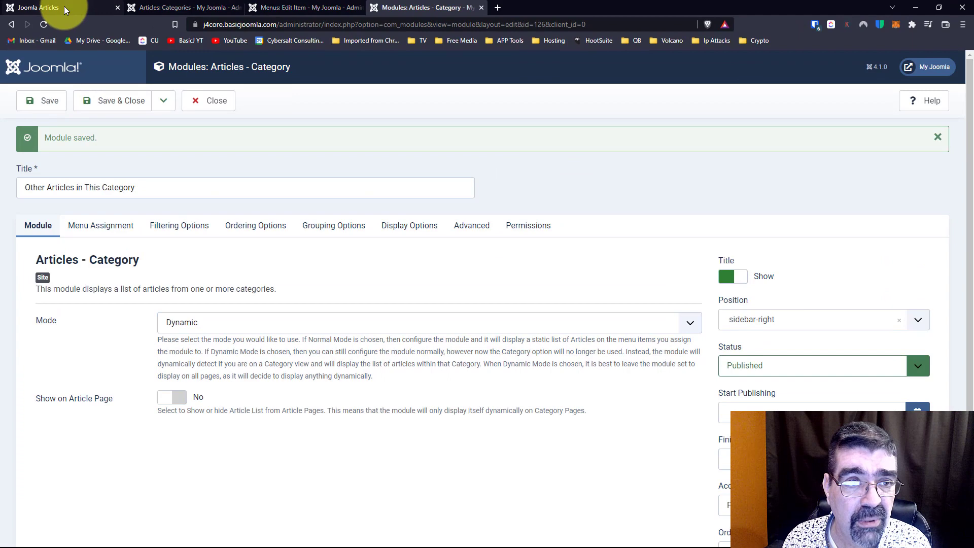
# Confirm the box is hidden on the Millions article but lists About and New feature: Workflows on Help Articles
pyautogui.click(56, 8)
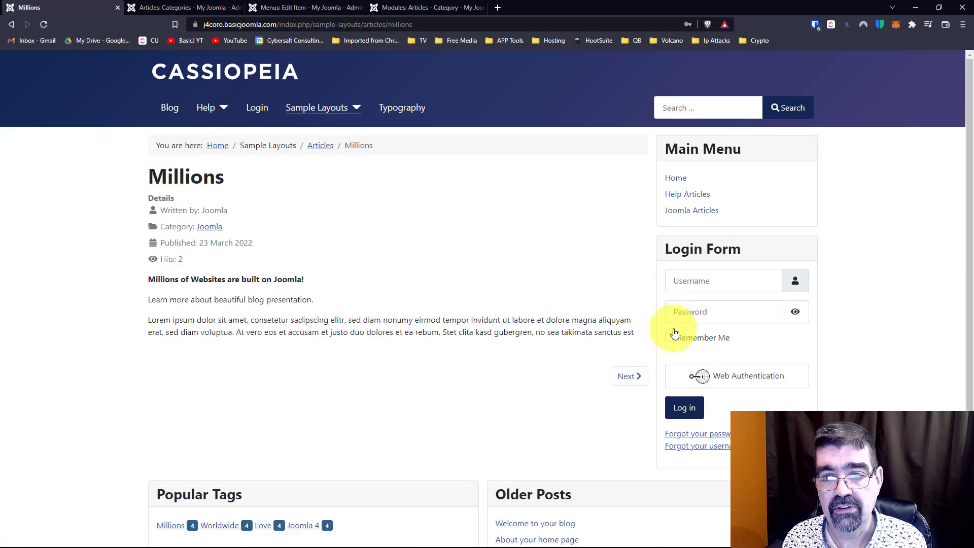
pyautogui.click(687, 197)
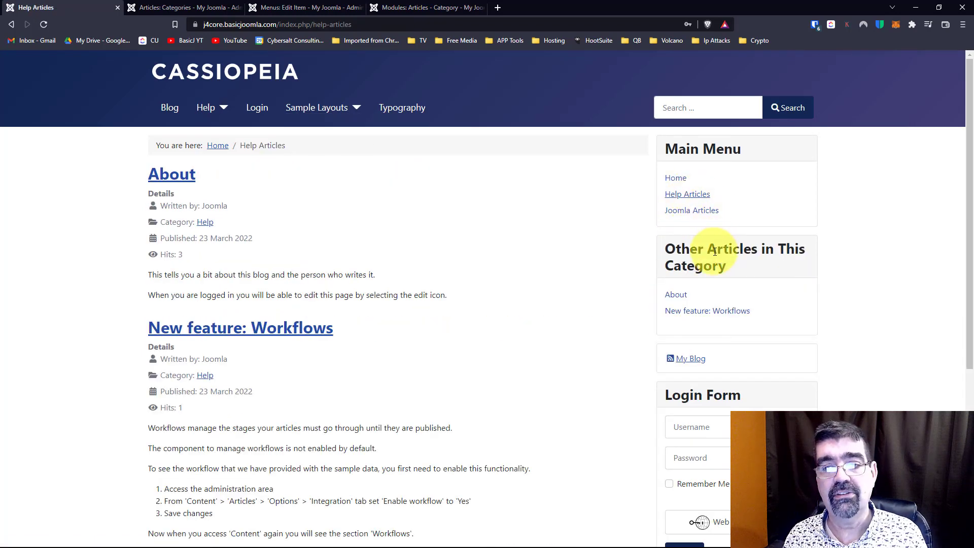